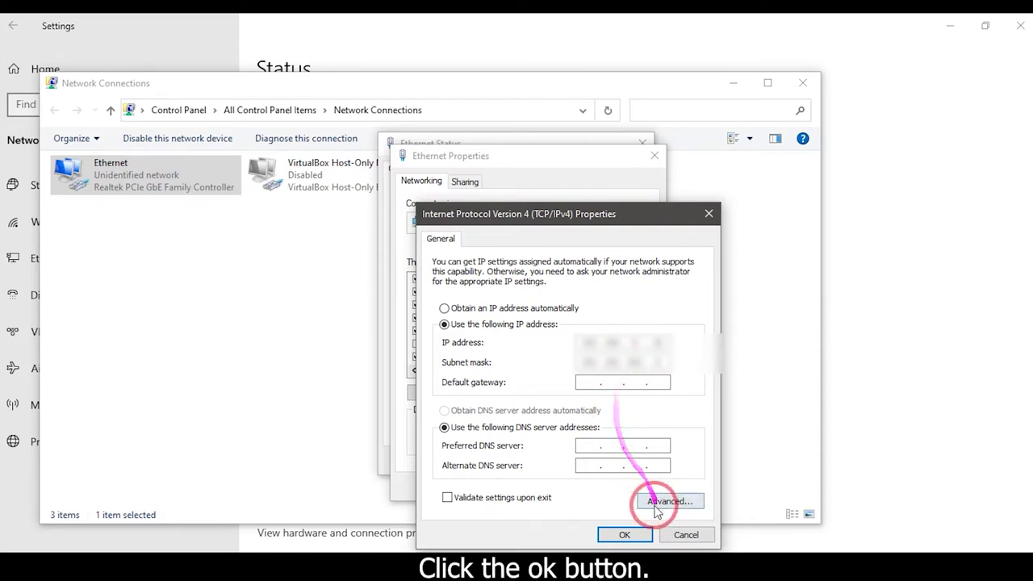
# Step: Confirm the Ethernet adapter's static IPv4 settings and put away all network windows to reveal the desktop
pyautogui.click(627, 535)
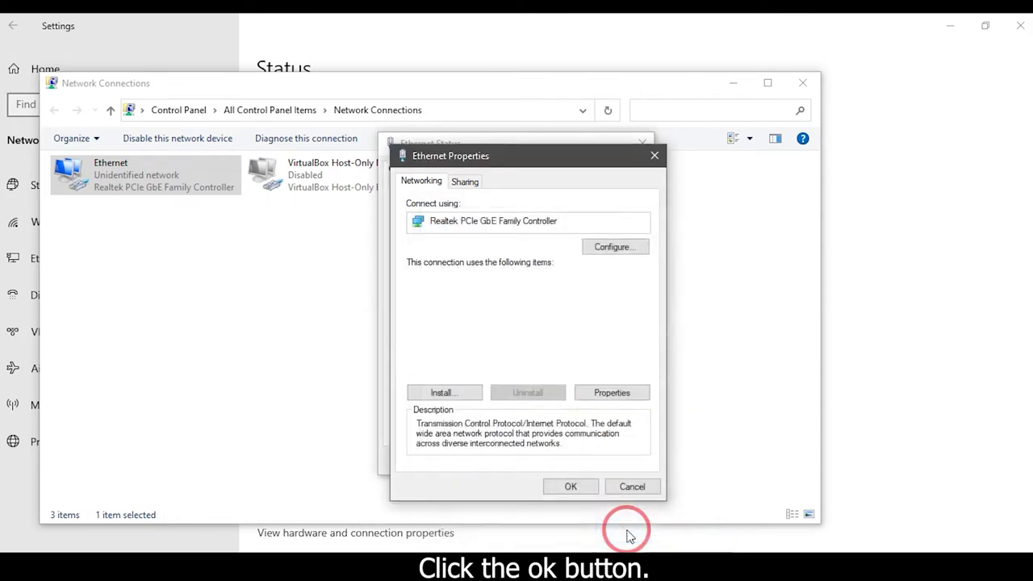
pyautogui.click(655, 156)
pyautogui.click(618, 459)
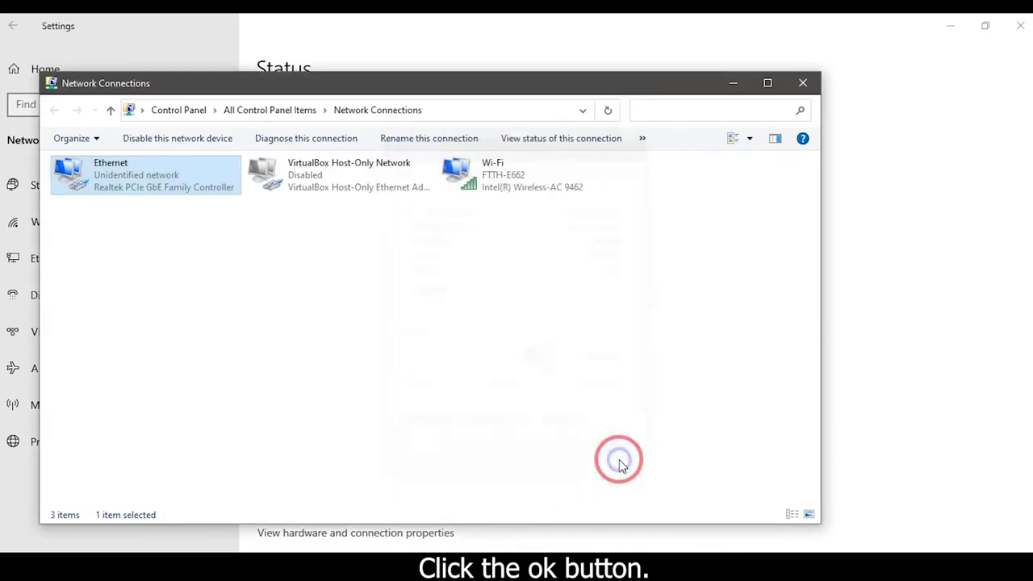
pyautogui.click(734, 85)
pyautogui.click(926, 28)
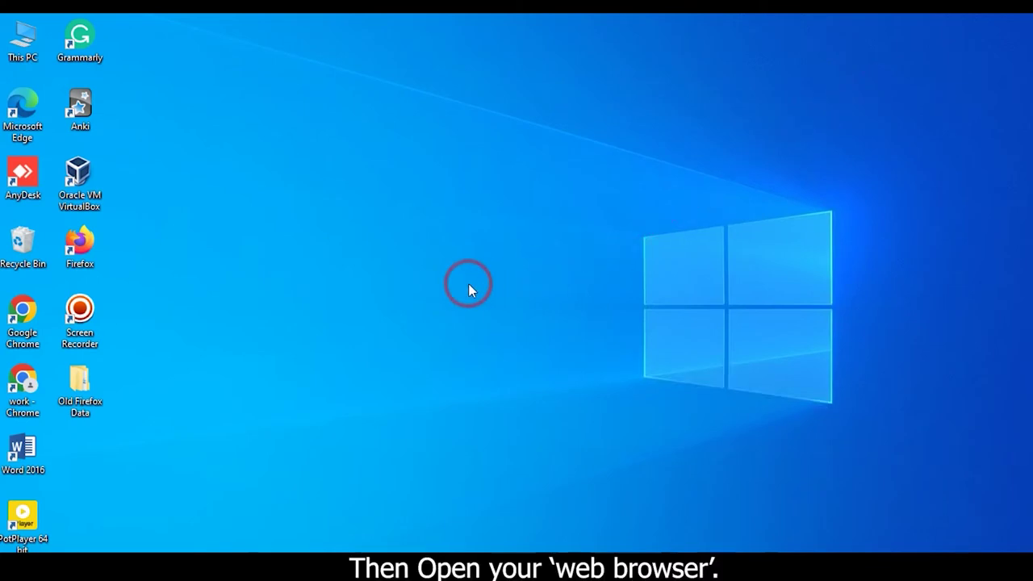
# Step: Launch Chrome and load the OLT login page at 192.168.8.200
pyautogui.doubleClick(30, 386)
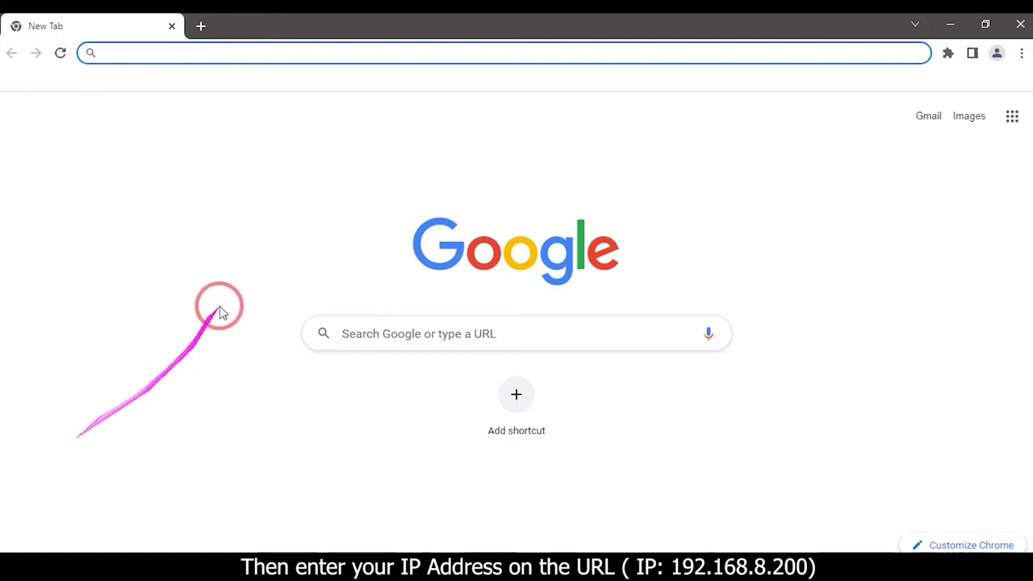
pyautogui.click(180, 55)
pyautogui.write('19')
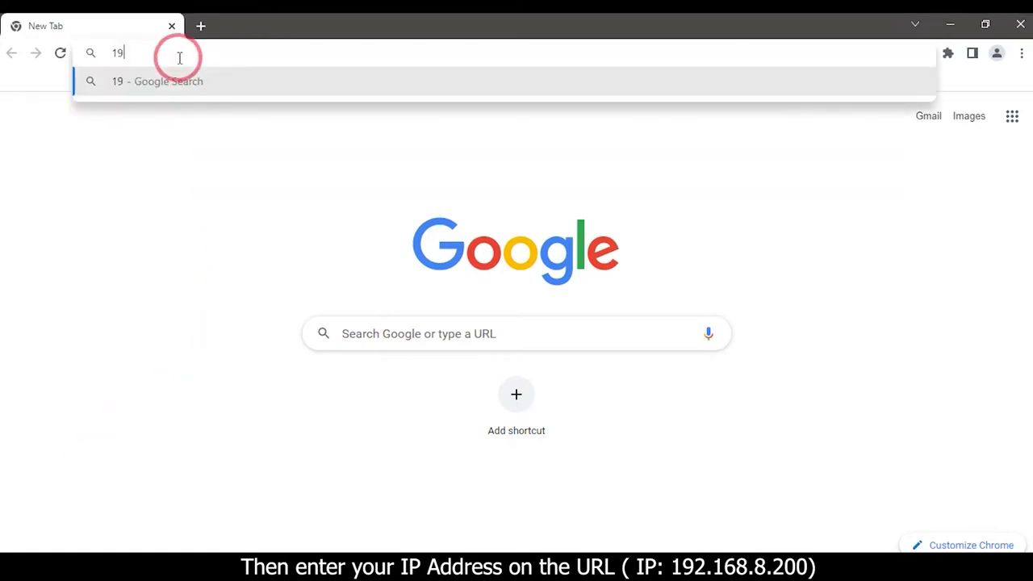
pyautogui.write('2.168.')
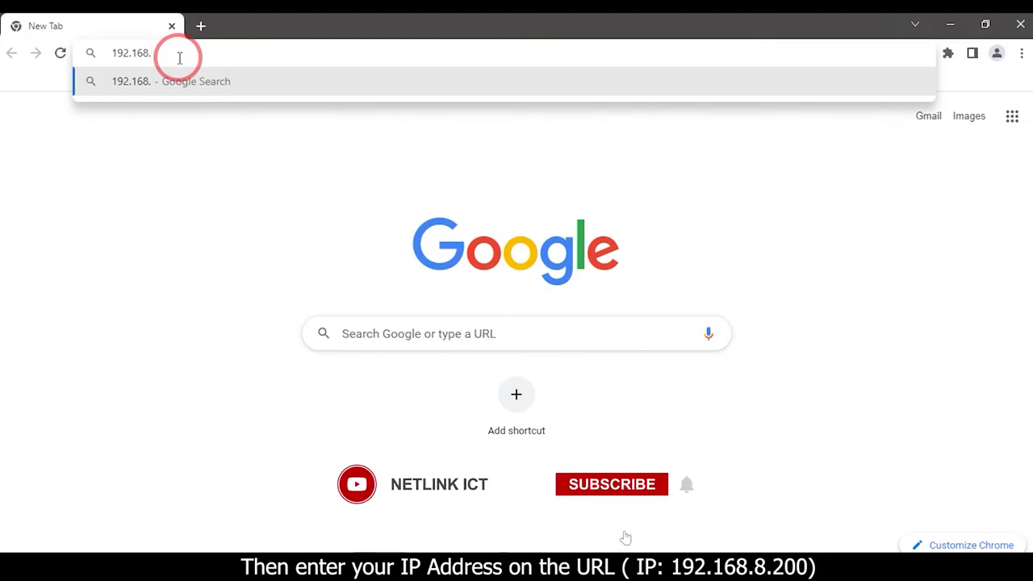
pyautogui.write('8.')
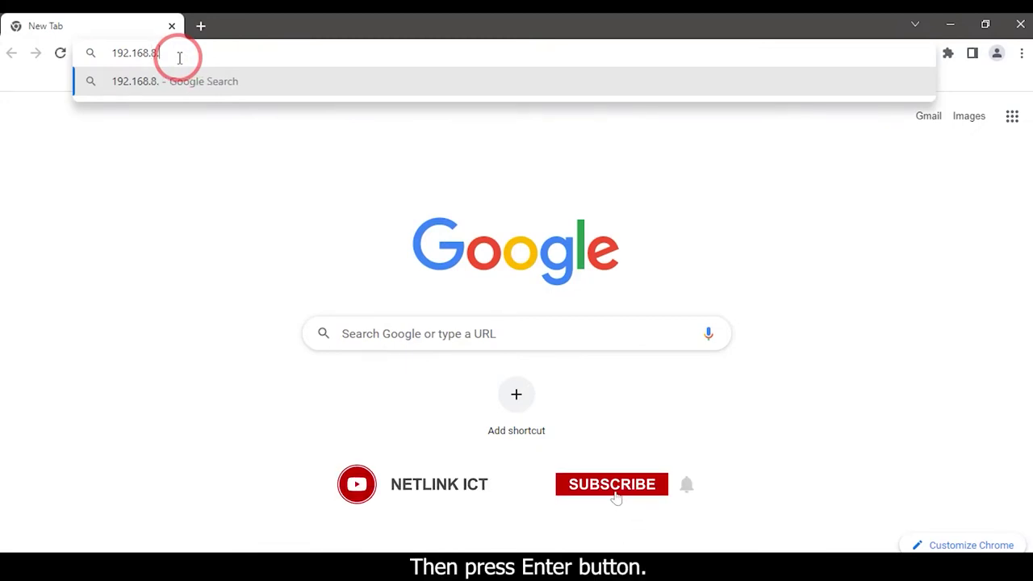
pyautogui.write('200')
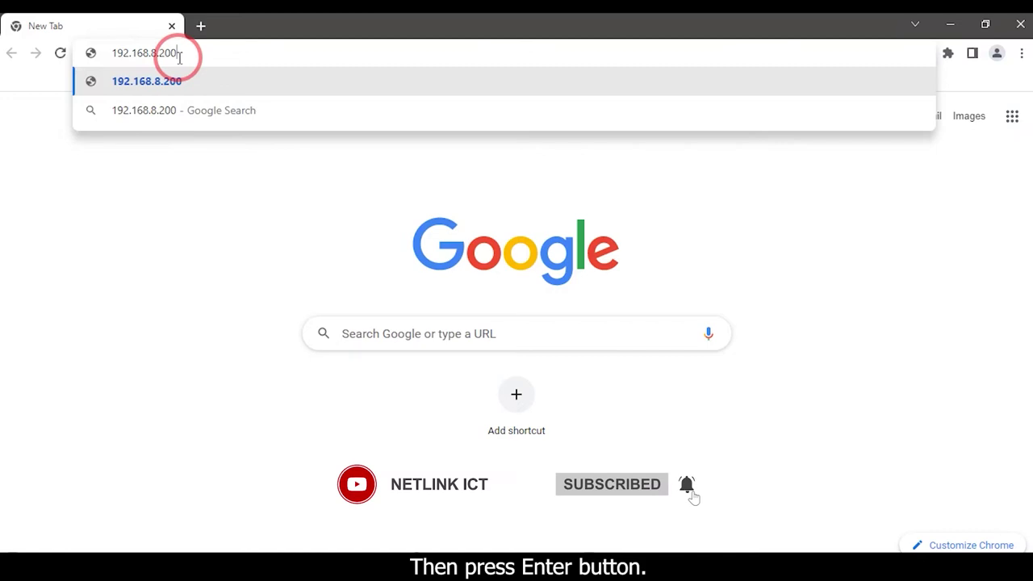
pyautogui.press('Return')
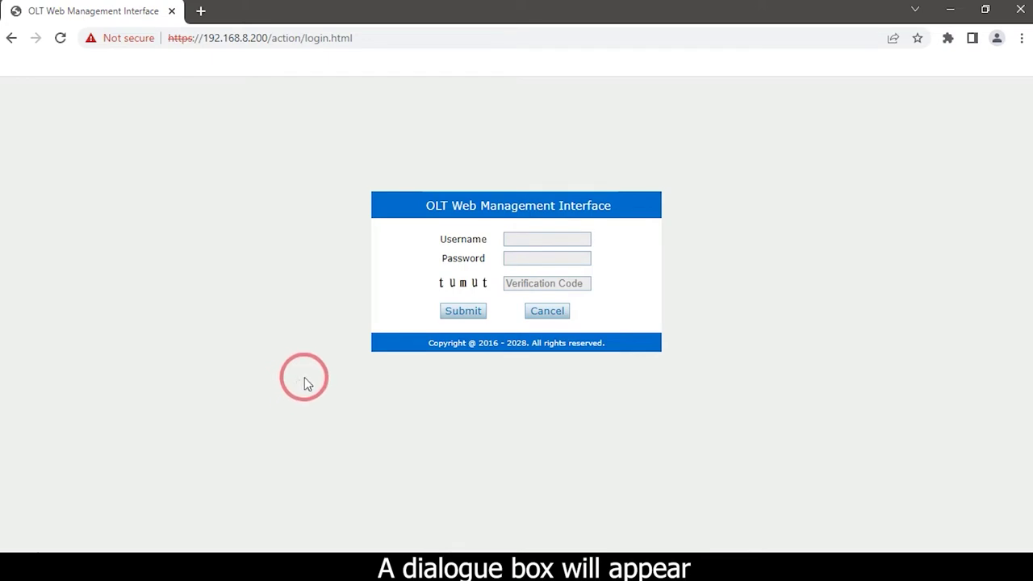
# Step: Log in to the OLT with the admin username, account password and verification code
pyautogui.click(545, 240)
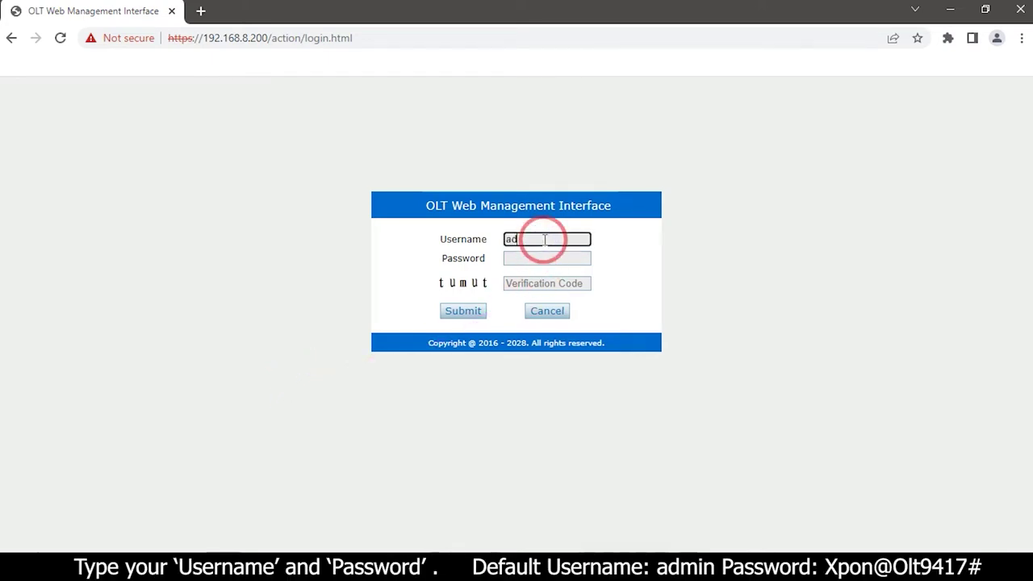
pyautogui.click(534, 260)
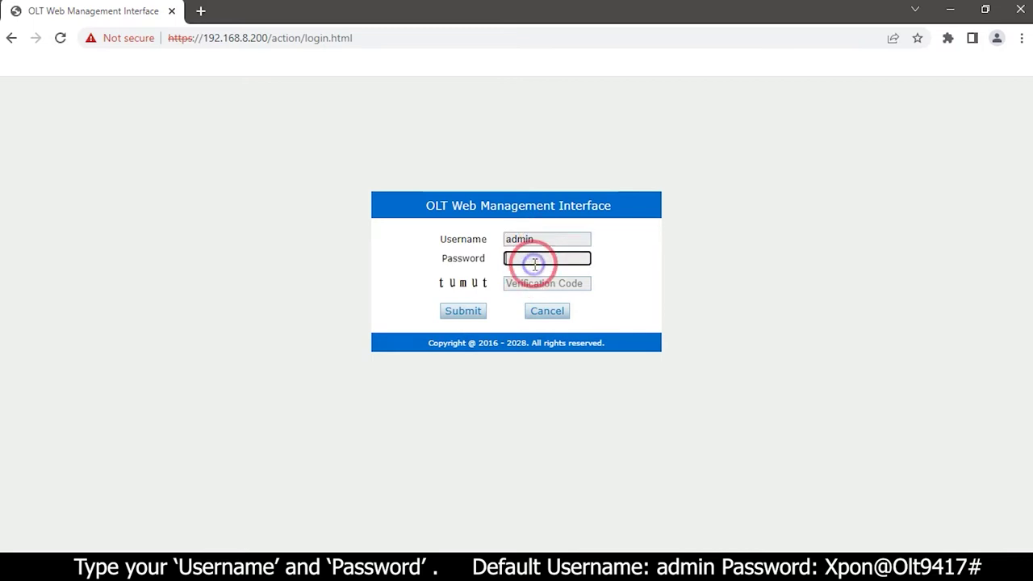
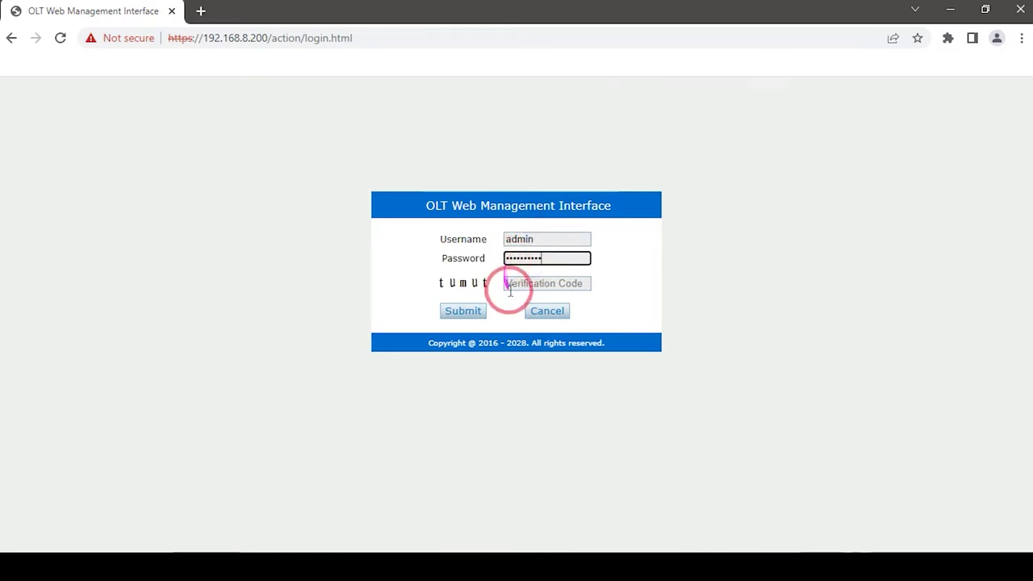
pyautogui.click(515, 287)
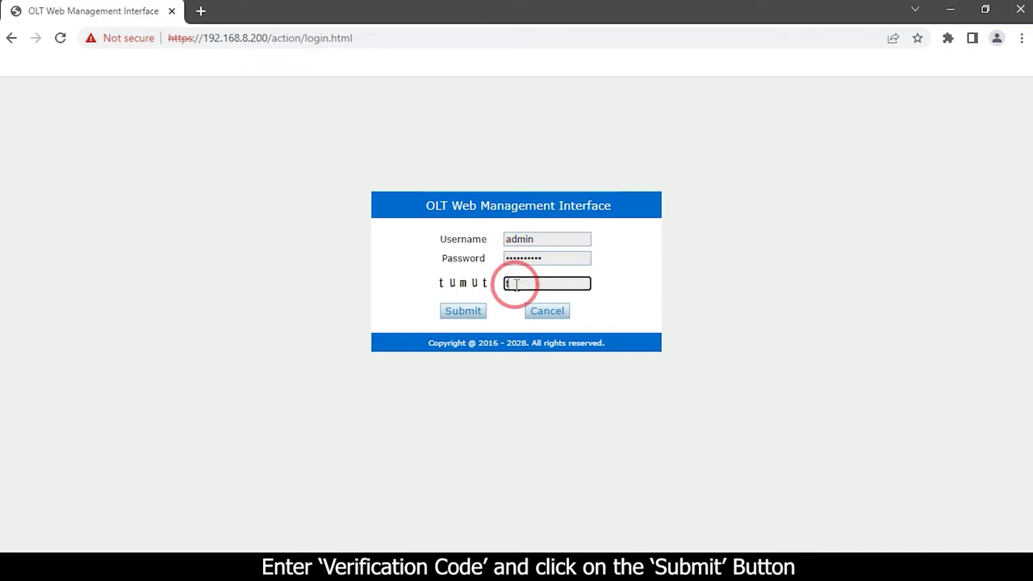
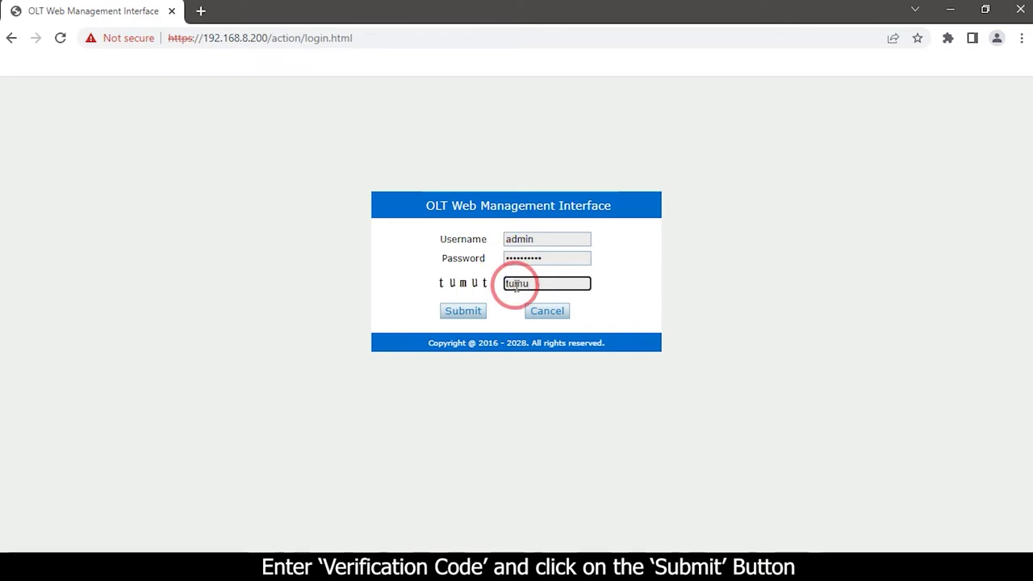
pyautogui.click(469, 311)
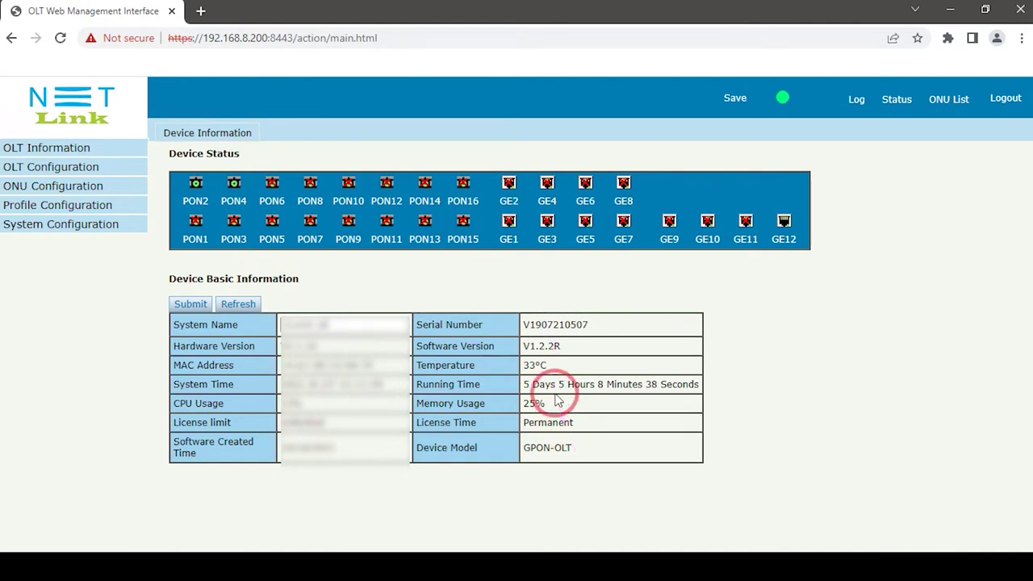
# Step: Expand ONU Configuration to show the ONU AuthList for PON1
pyautogui.click(71, 187)
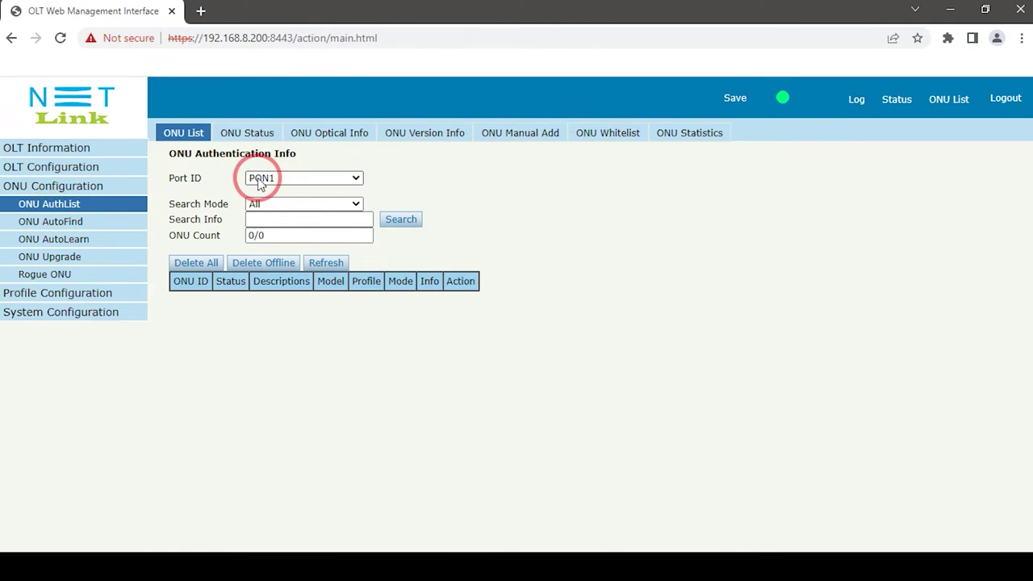
# Step: Switch the ONU authentication list's Port ID to PON2
pyautogui.click(260, 182)
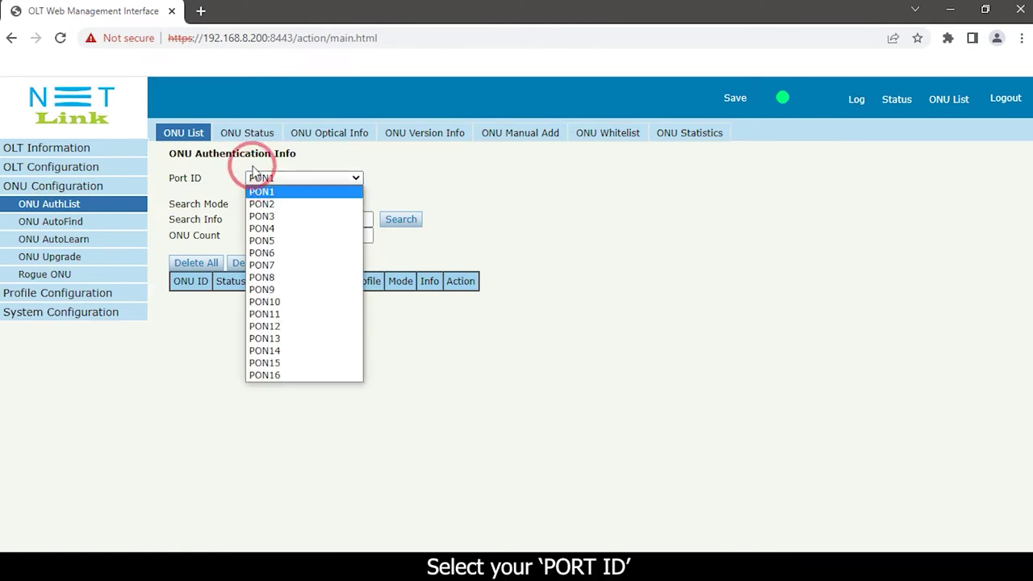
pyautogui.click(270, 205)
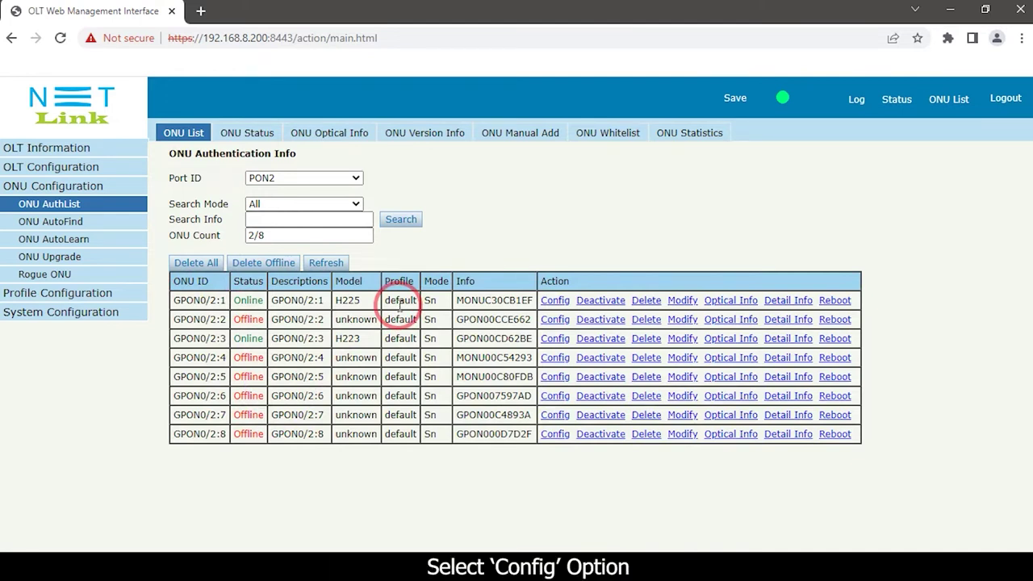
# Step: Open ONU 3's configuration on PON2 and view its WAN Connect Table
pyautogui.click(555, 339)
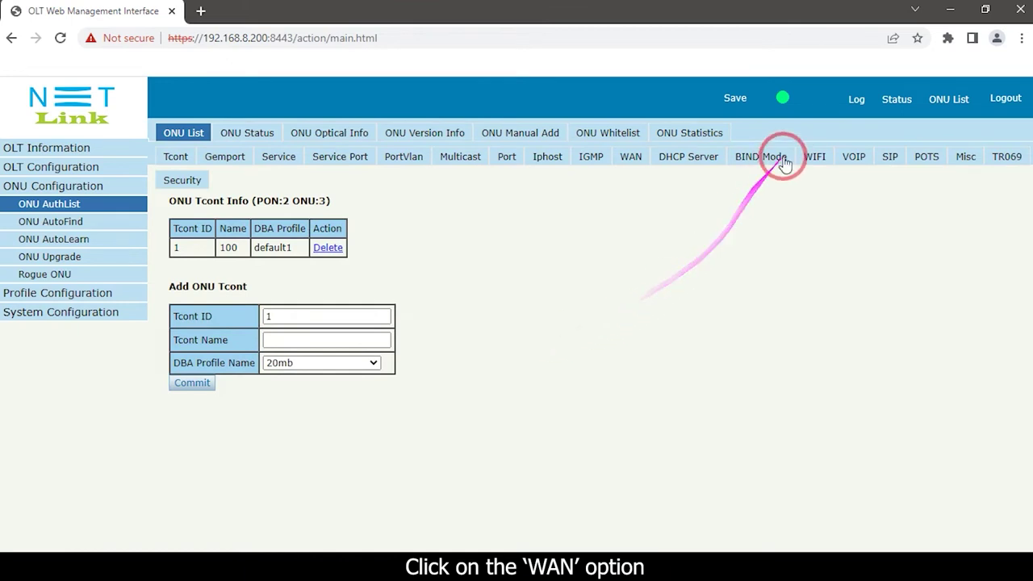
pyautogui.click(630, 158)
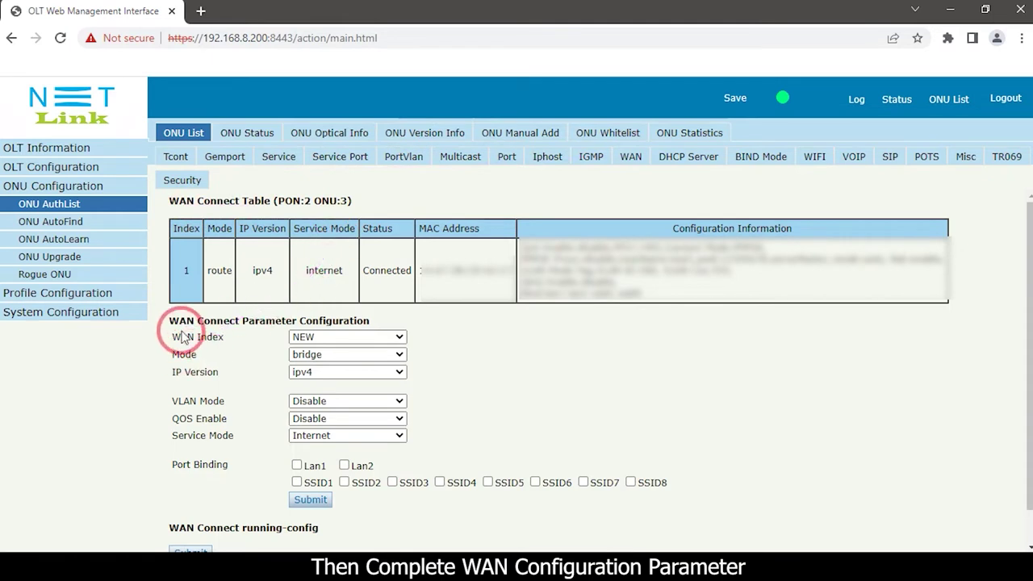
# Step: Start a NEW WAN entry with mode bridge, IP version ipv4/ipv6 and VLAN mode Tag
pyautogui.click(353, 339)
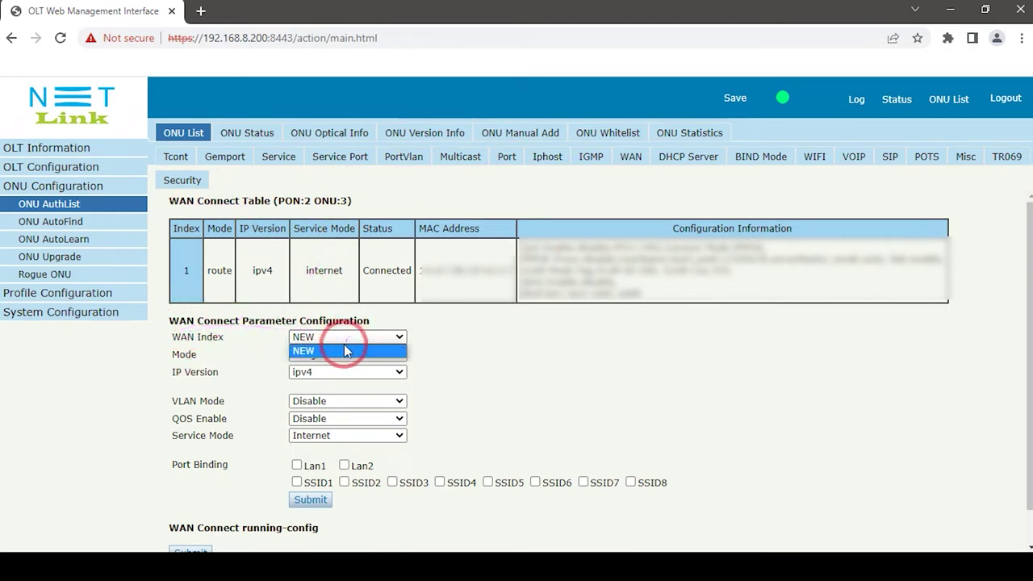
pyautogui.click(346, 351)
pyautogui.click(342, 354)
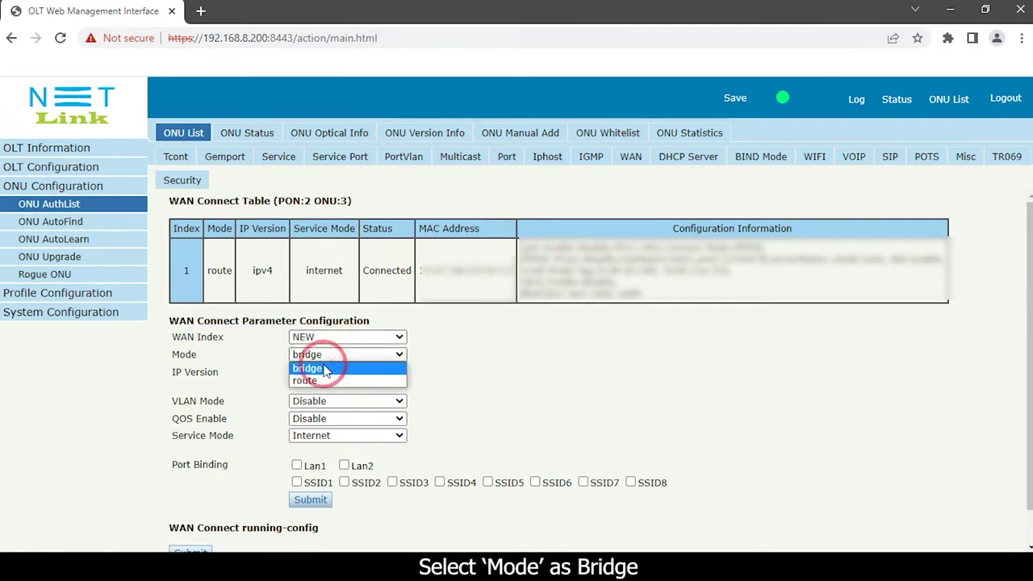
pyautogui.click(323, 368)
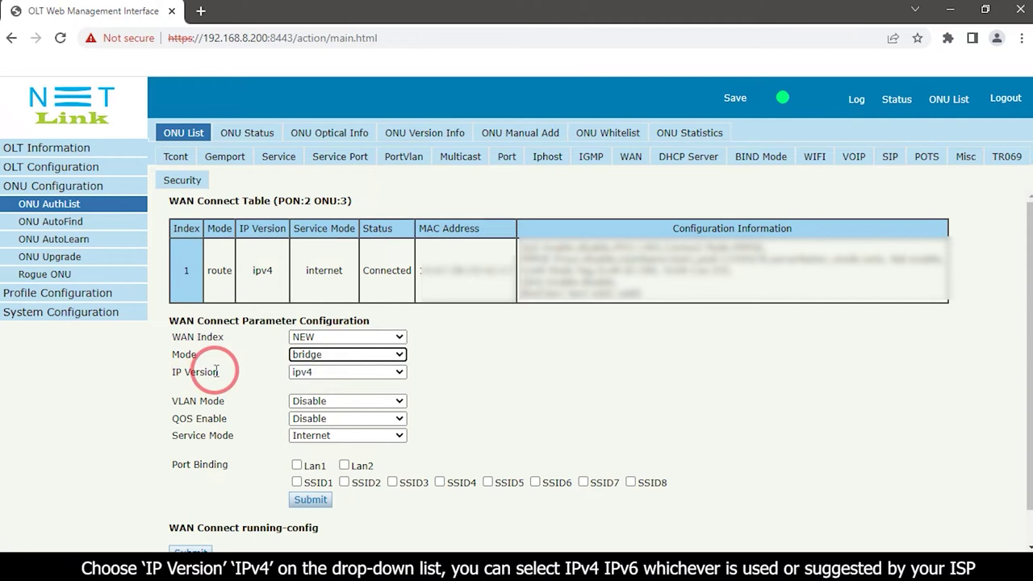
pyautogui.click(328, 372)
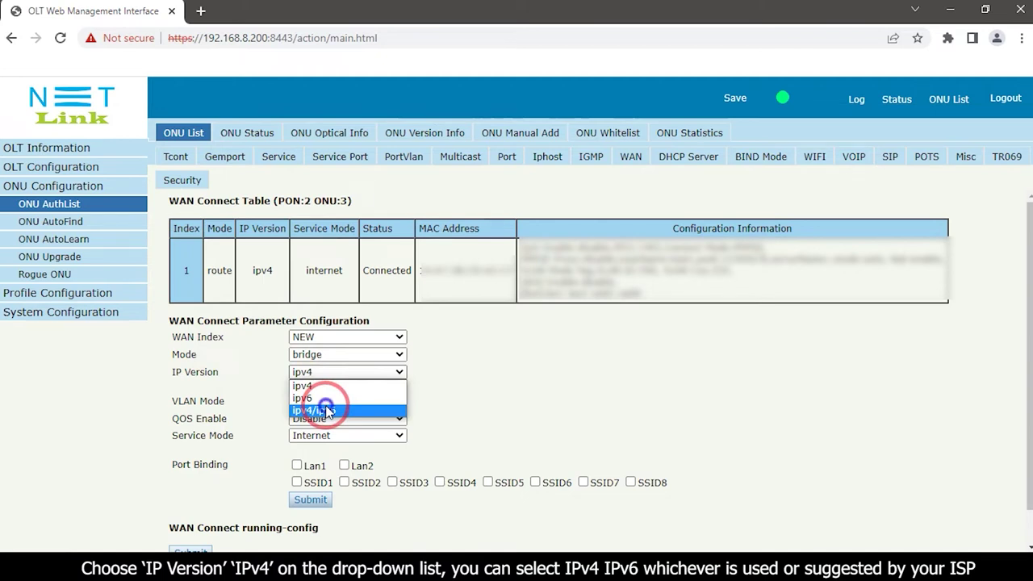
pyautogui.click(325, 411)
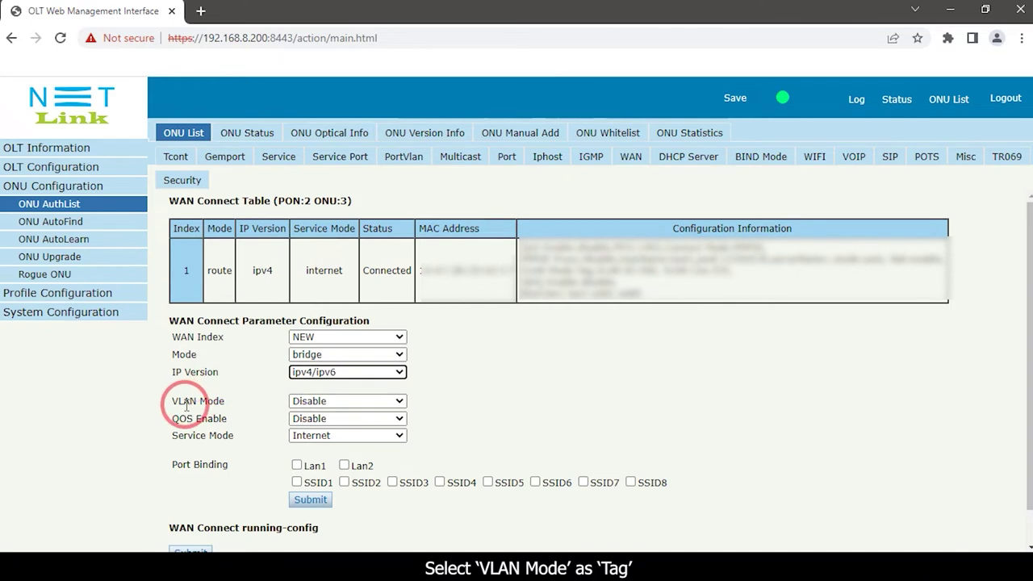
pyautogui.click(304, 403)
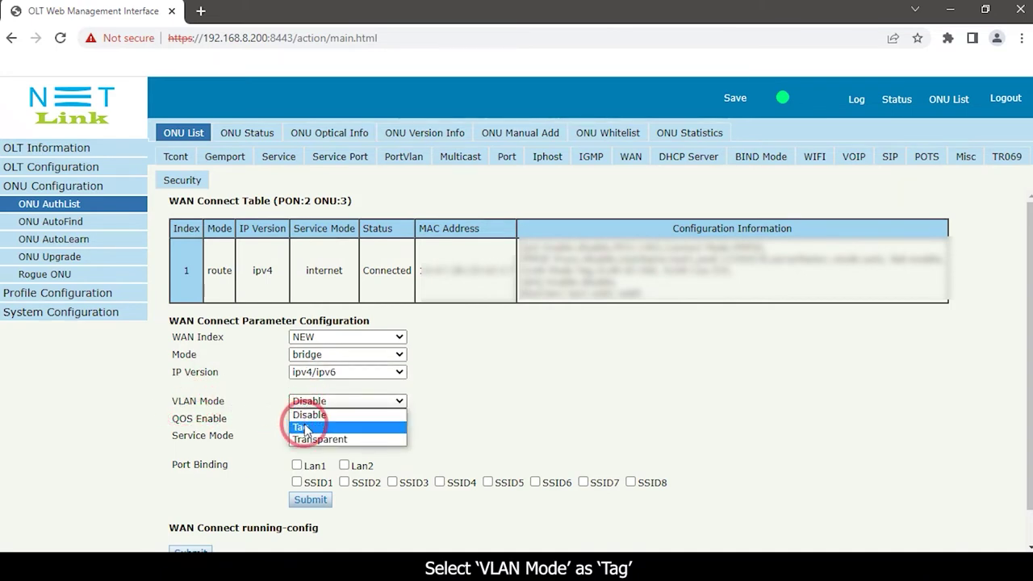
pyautogui.click(303, 427)
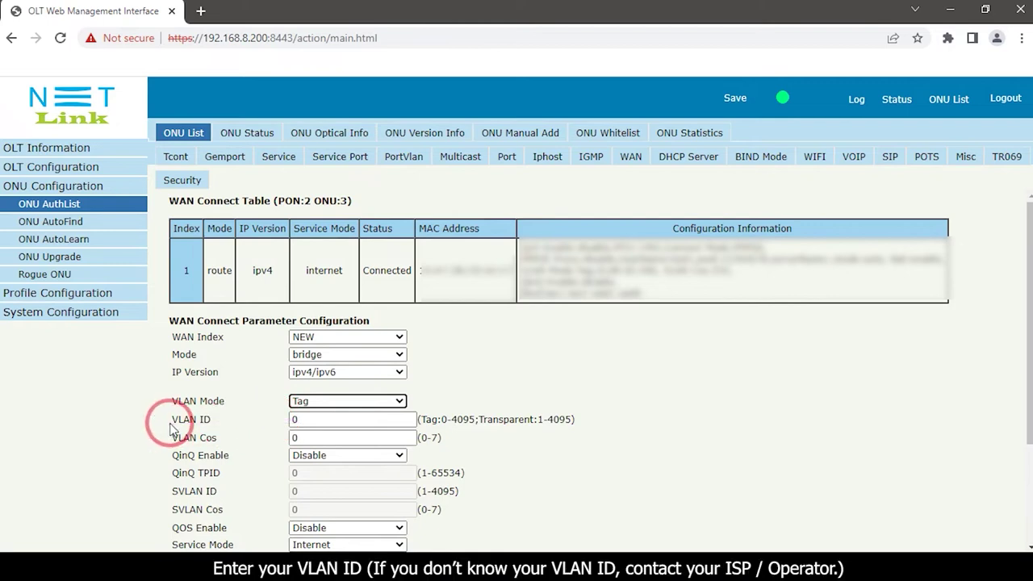
# Step: Enter the ISP's VLAN ID and set the Service Mode to Internet
pyautogui.click(301, 419)
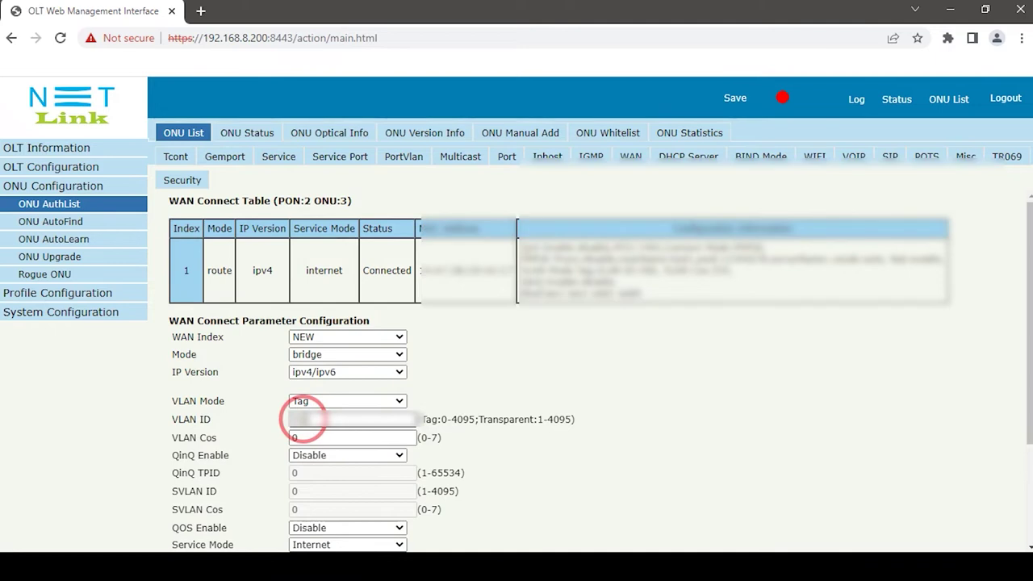
pyautogui.scroll(-1, 303, 416)
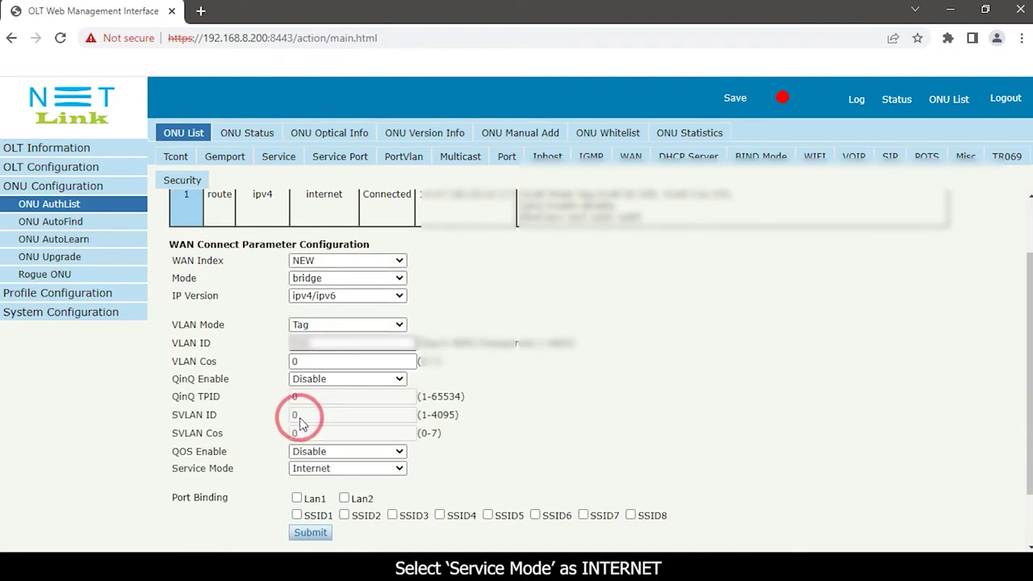
pyautogui.scroll(-1, 299, 423)
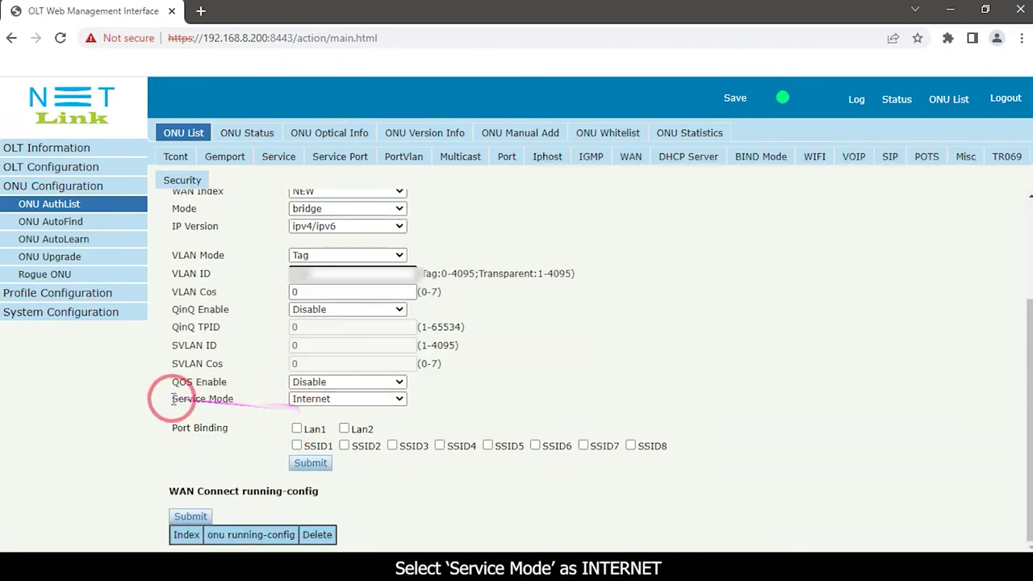
pyautogui.click(322, 399)
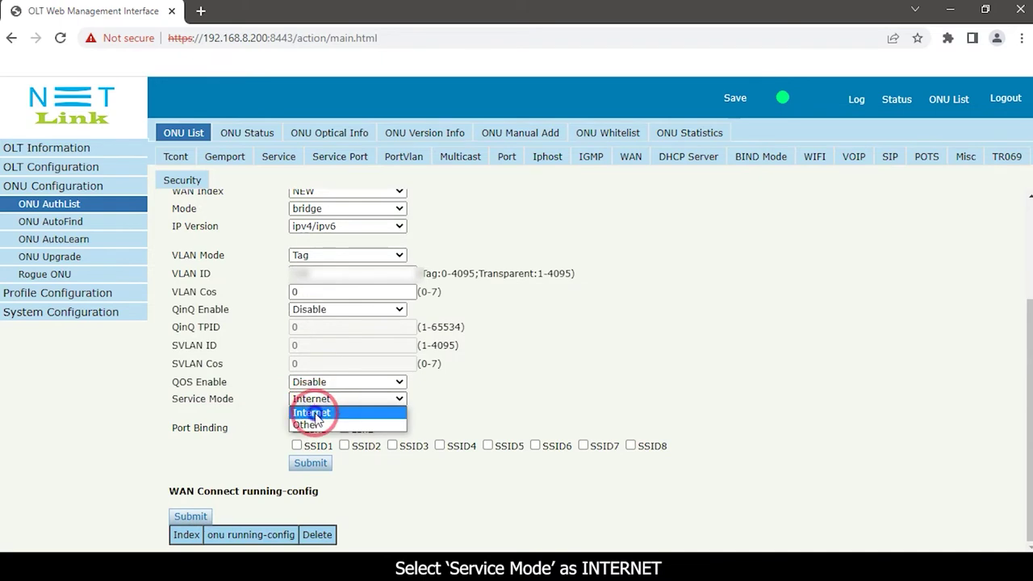
pyautogui.click(319, 415)
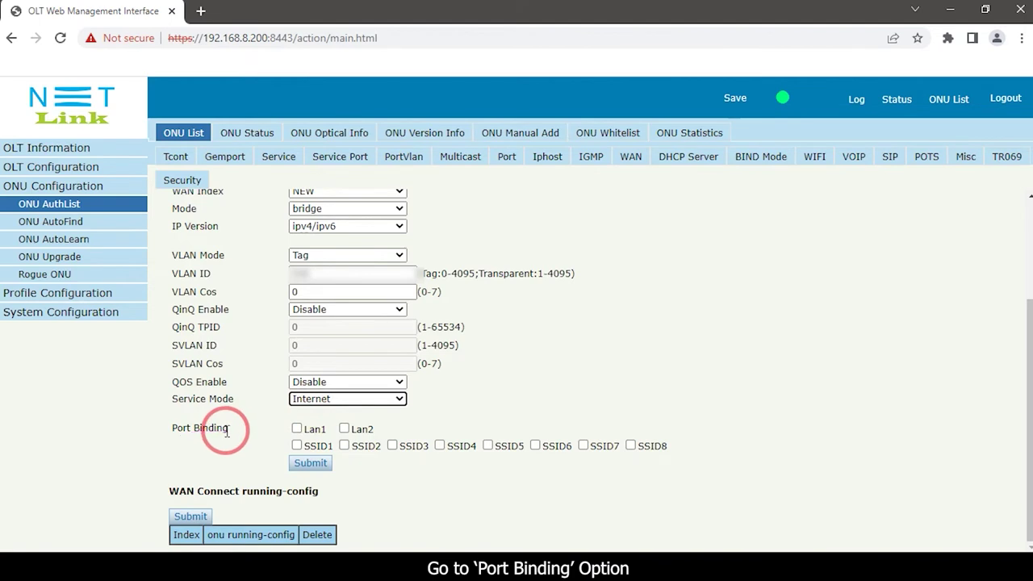
# Step: Bind the bridge WAN to Lan1, Lan2, SSID1 and SSID2 and submit it
pyautogui.click(296, 428)
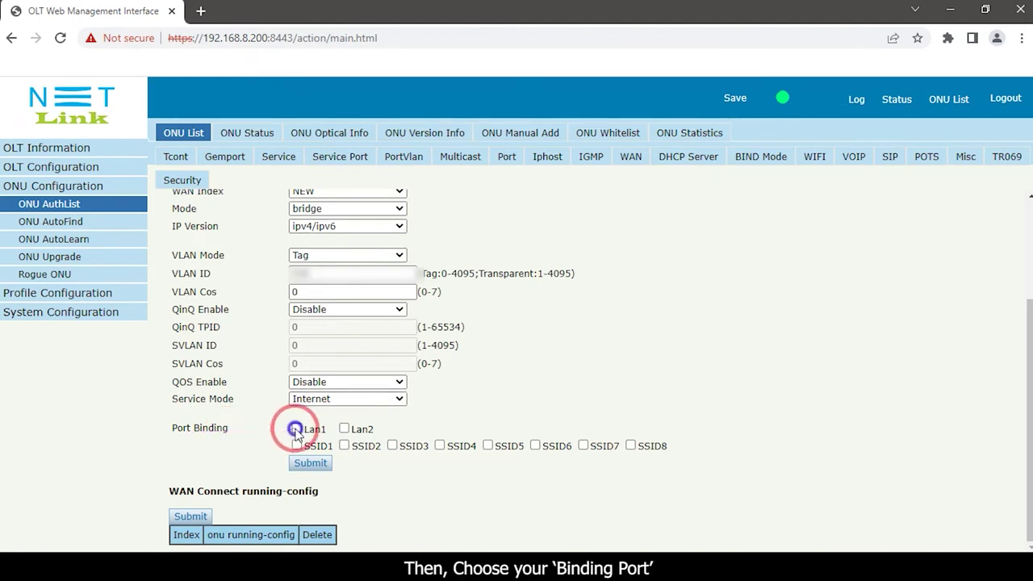
pyautogui.click(344, 428)
pyautogui.click(296, 445)
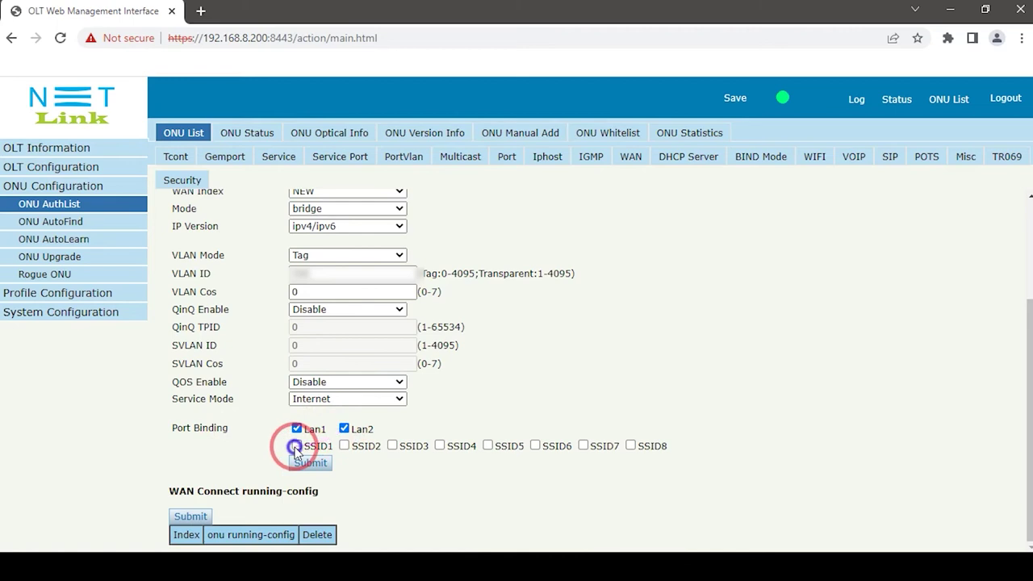
pyautogui.click(344, 446)
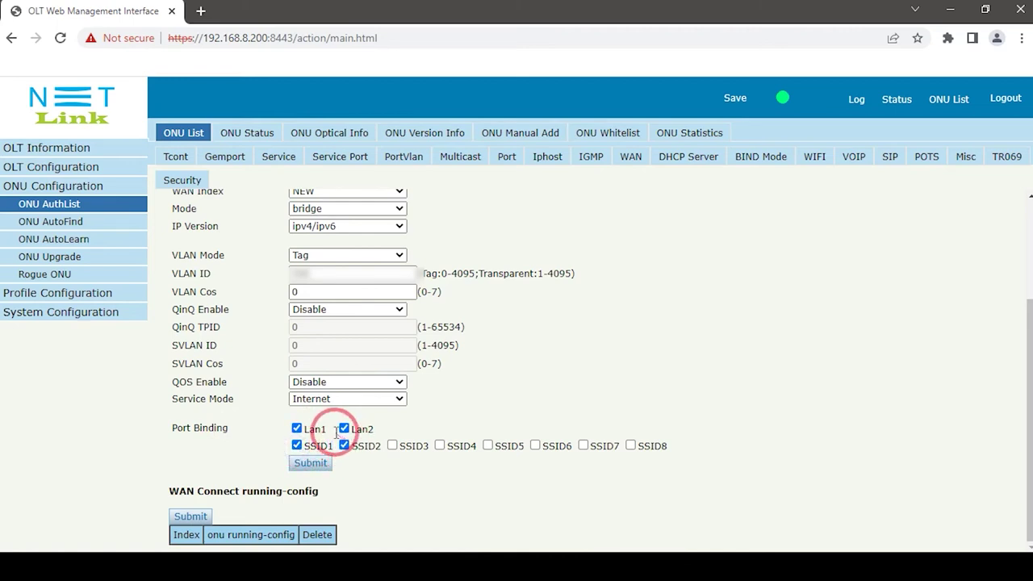
pyautogui.click(311, 463)
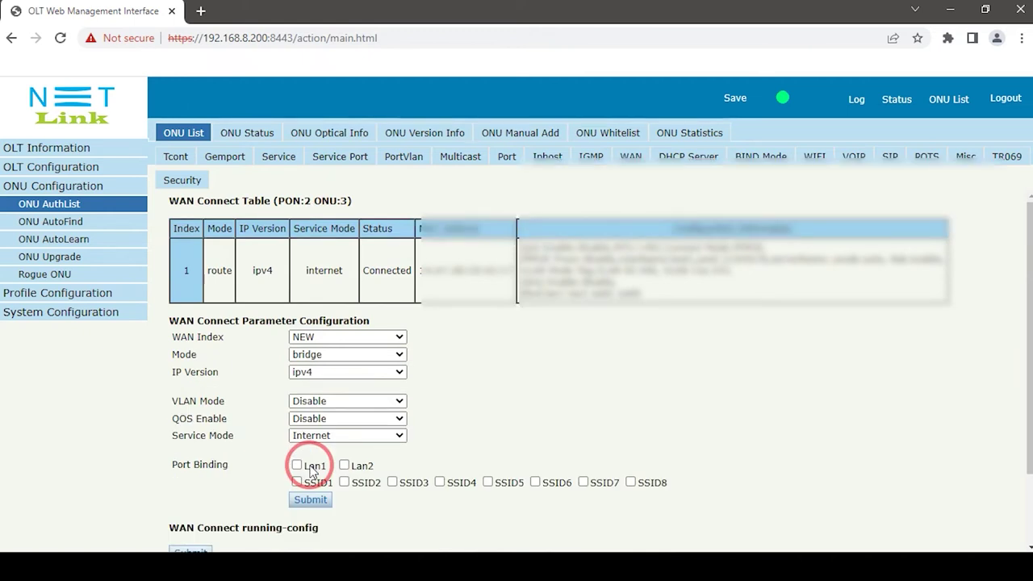
# Step: Commit the WAN running-config to the ONU and dismiss the Commit Success alert
pyautogui.scroll(-1, 313, 470)
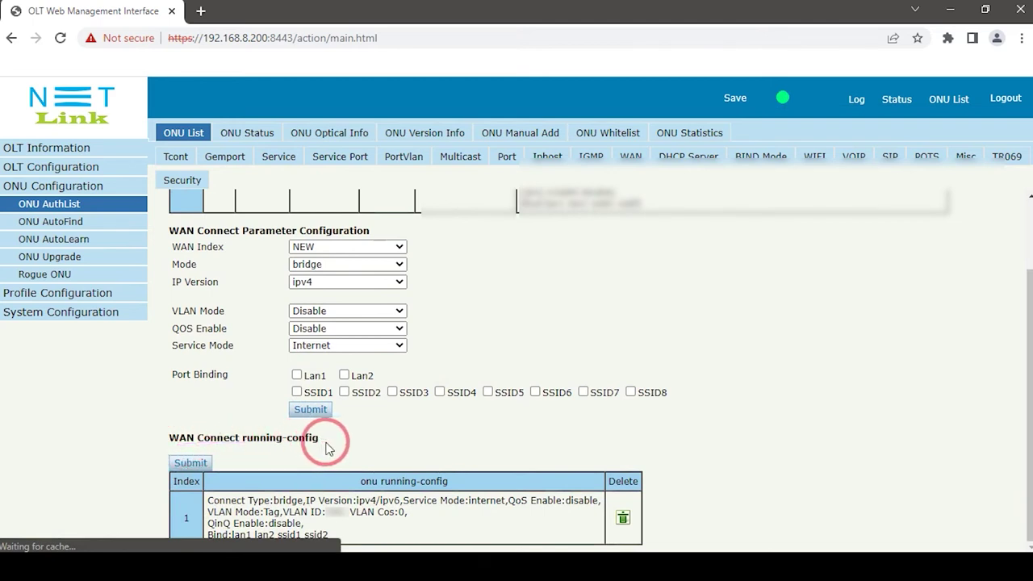
pyautogui.click(191, 463)
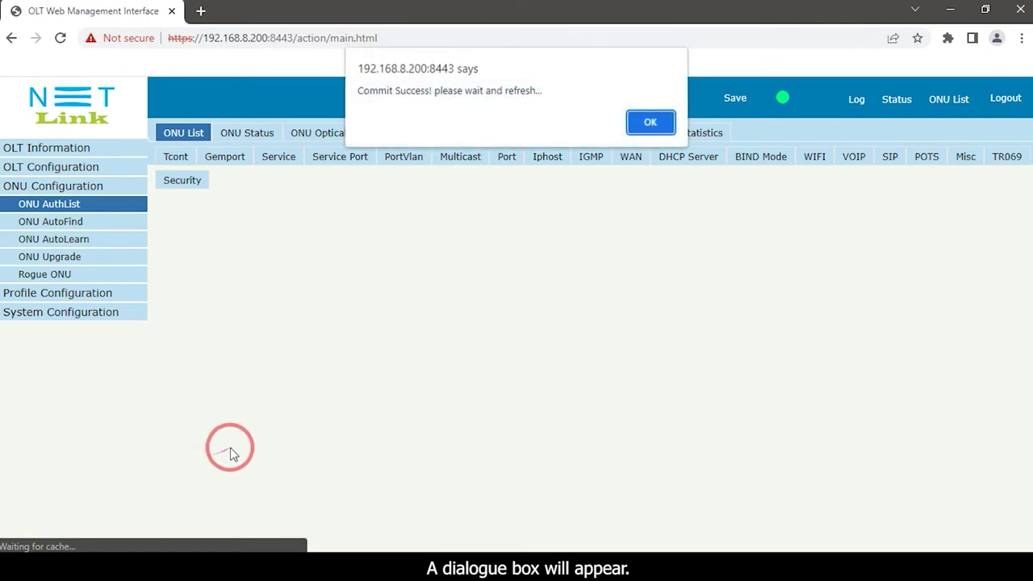
pyautogui.click(650, 124)
pyautogui.scroll(-1, 605, 339)
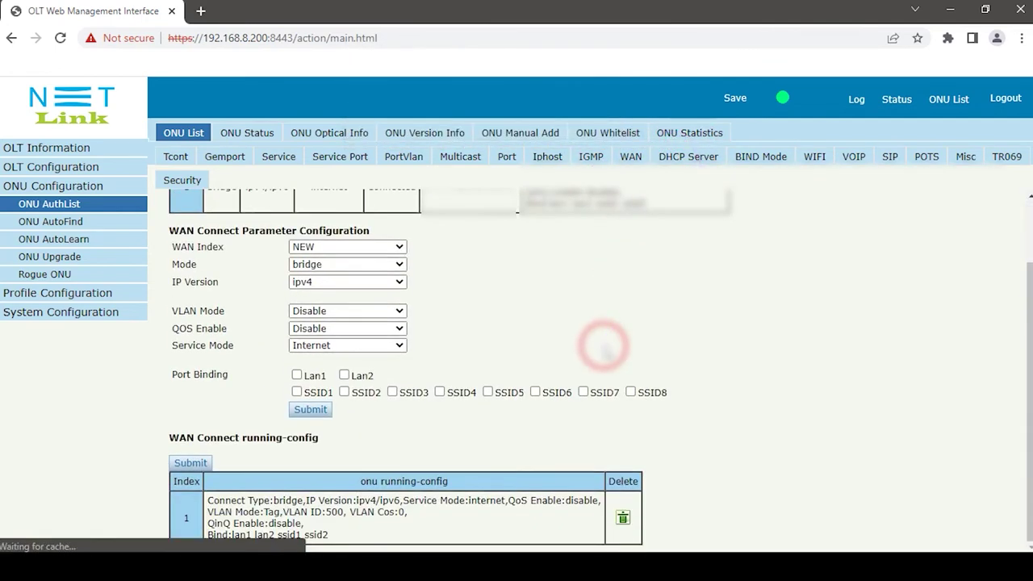
pyautogui.scroll(1, 607, 323)
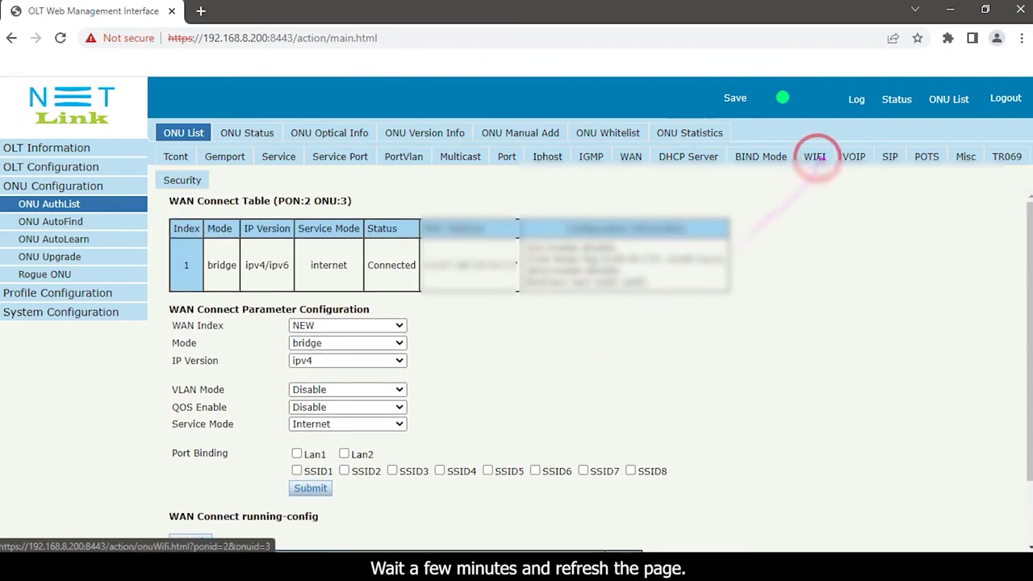
pyautogui.click(630, 157)
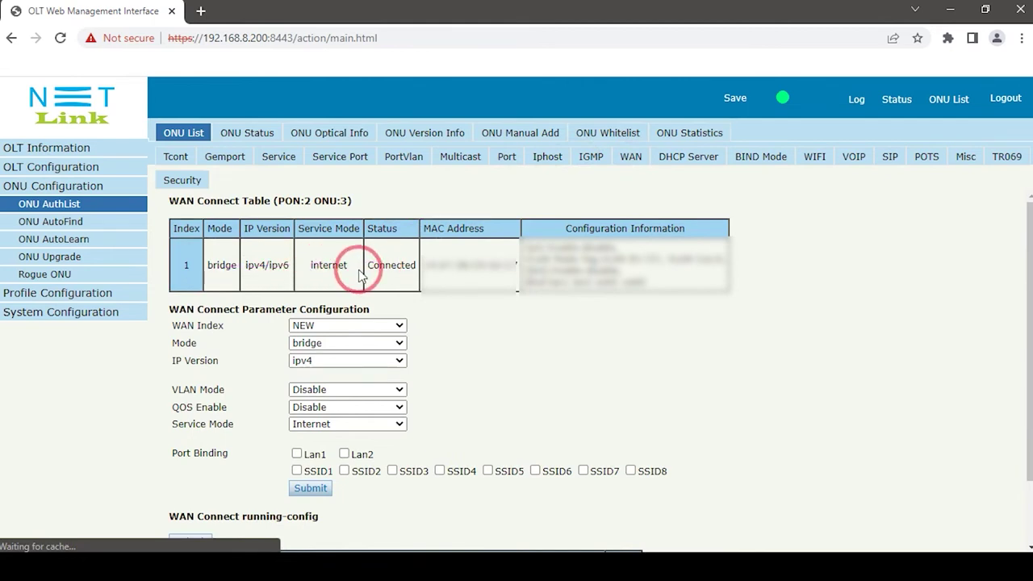
# Step: Open OLT Information > Device Information to view port status and GPON-OLT details
pyautogui.click(21, 149)
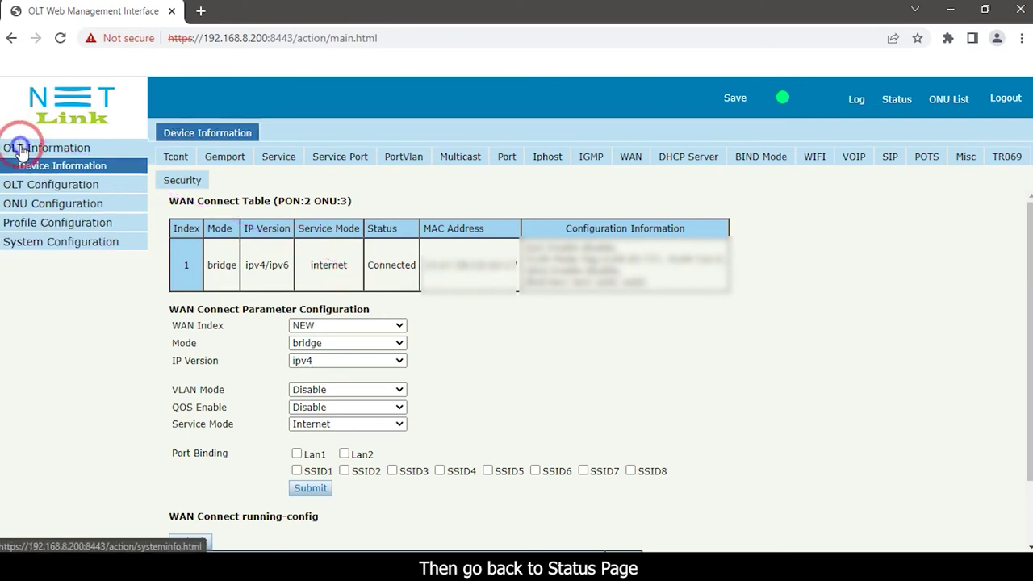
pyautogui.click(20, 150)
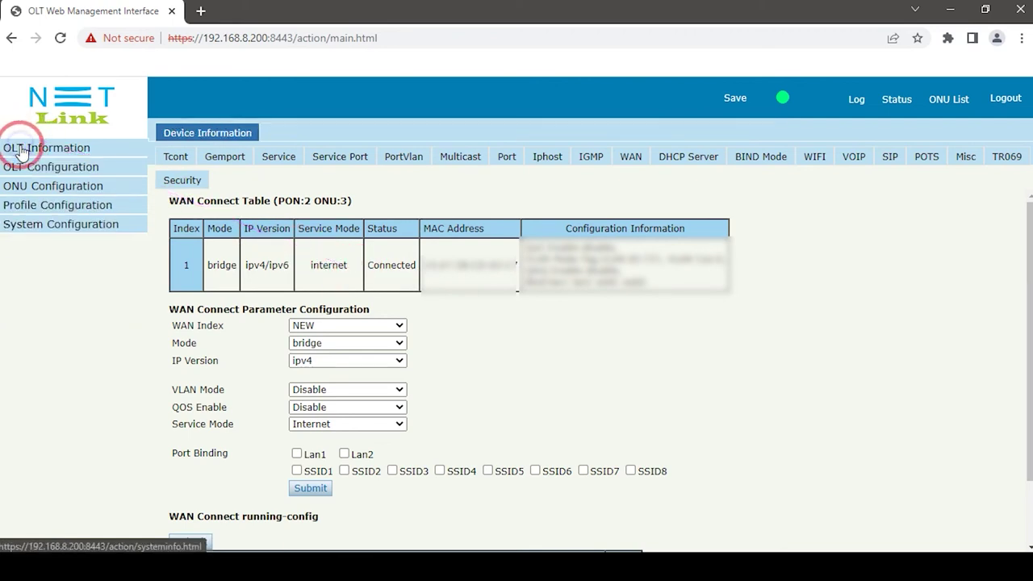
pyautogui.click(20, 150)
pyautogui.click(30, 165)
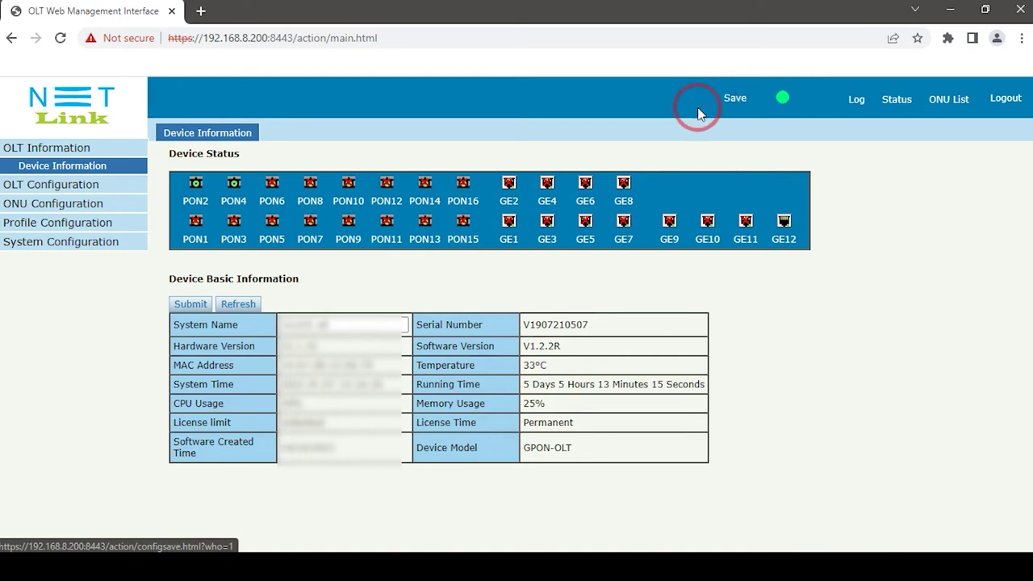
# Step: Load speedtest.net in a new Chrome tab, which fails with DNS_PROBE_FINISHED_NO_INTERNET
pyautogui.click(203, 12)
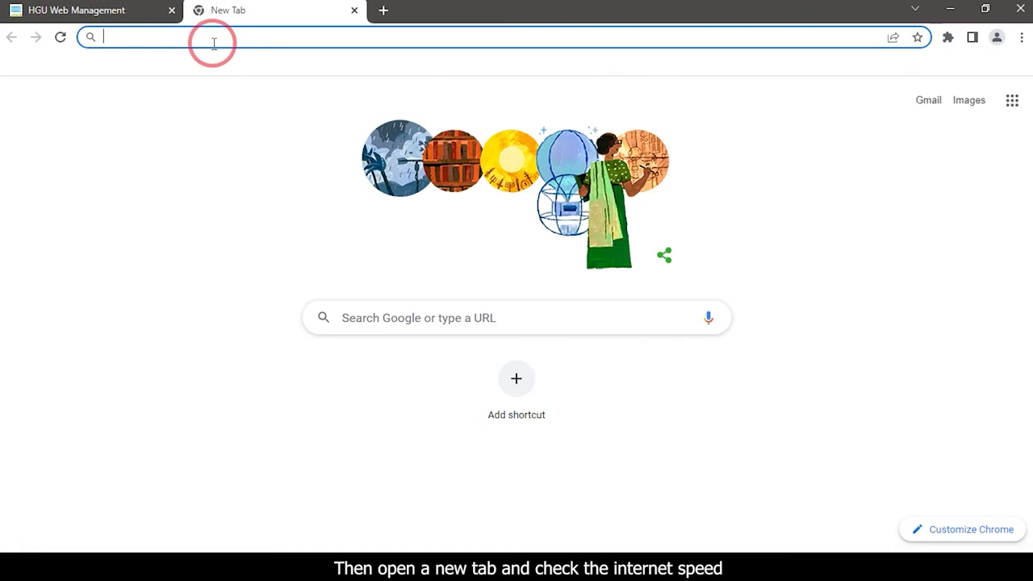
pyautogui.write('sp')
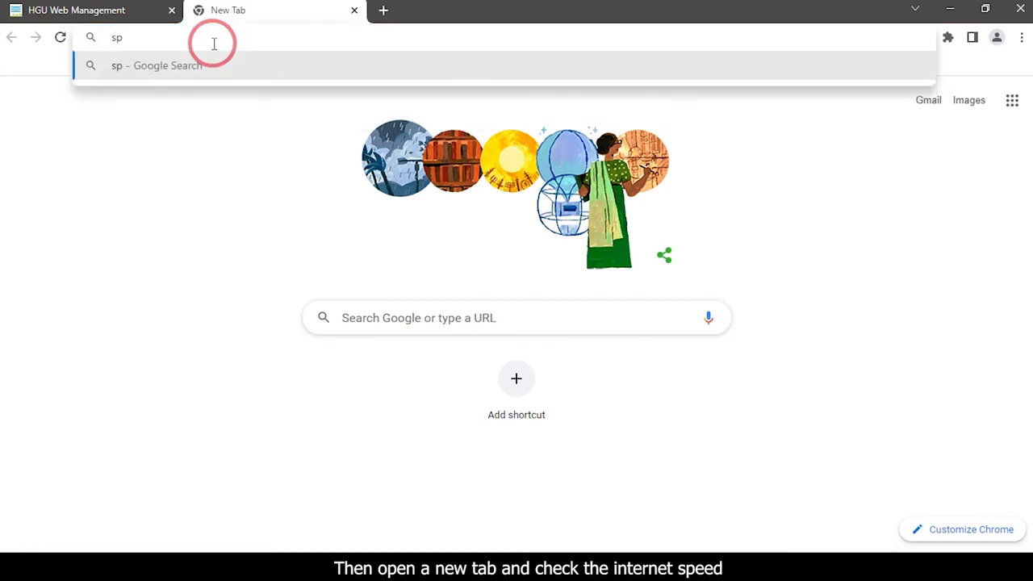
pyautogui.write('eedtes')
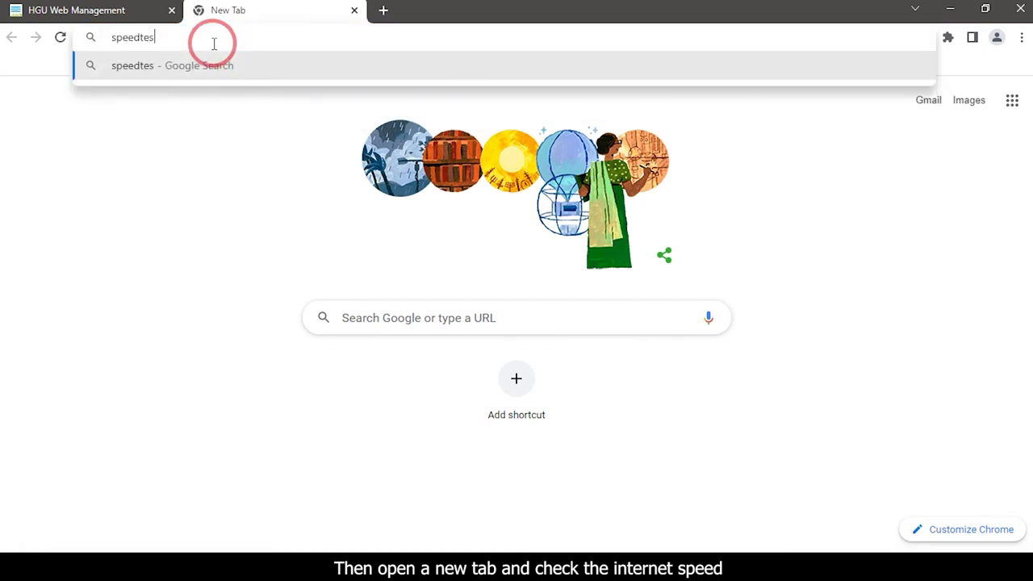
pyautogui.write('t.net')
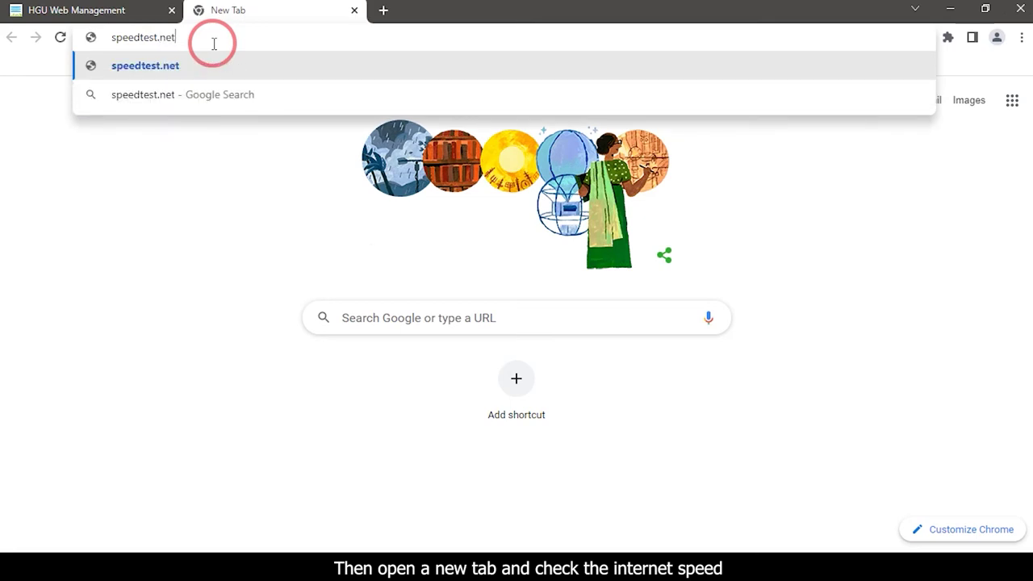
pyautogui.press('Return')
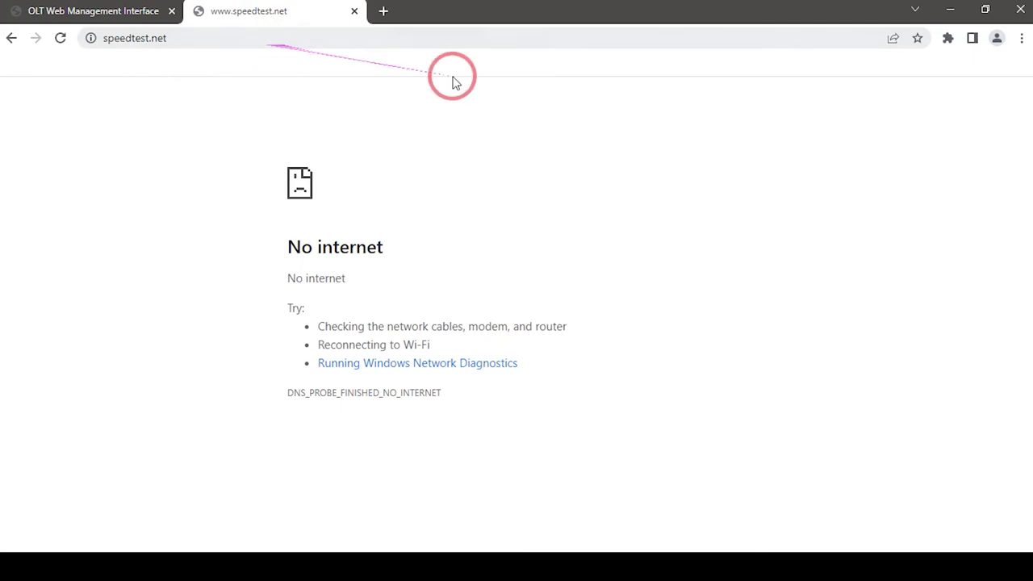
# Step: Go from the tray network icon's Network & Internet settings to Network and Sharing Center
pyautogui.click(907, 557)
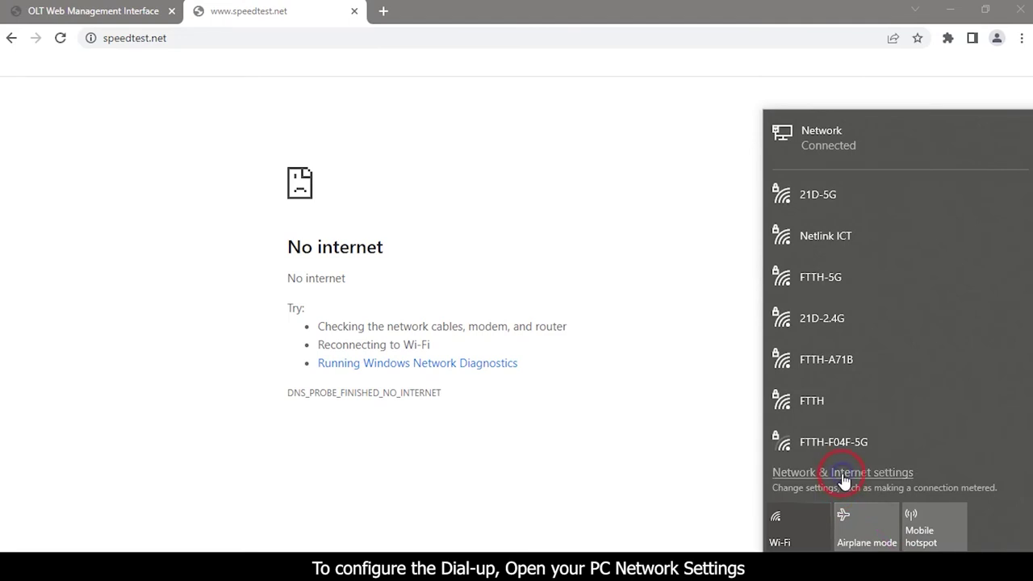
pyautogui.click(843, 476)
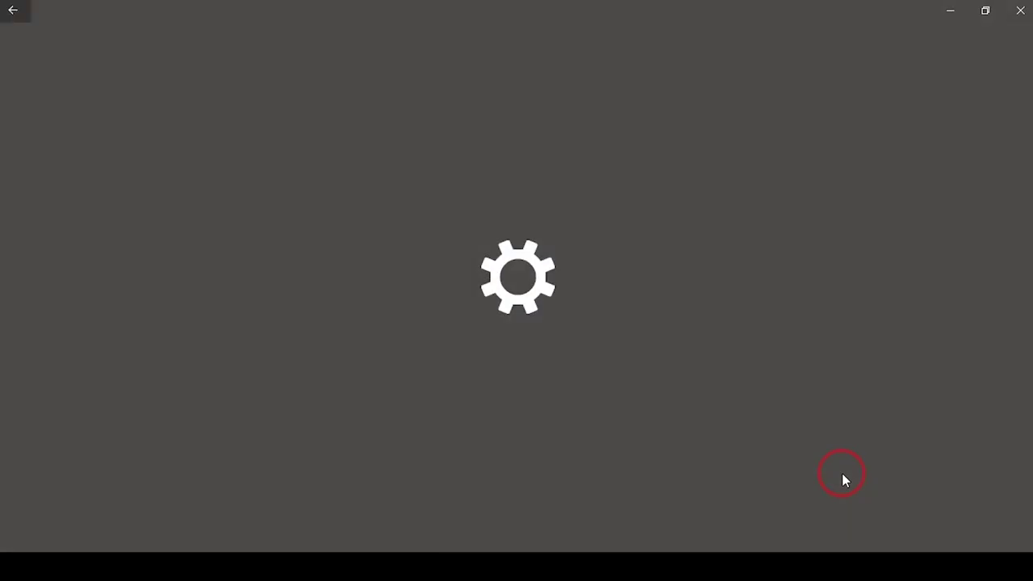
pyautogui.scroll(-3, 406, 161)
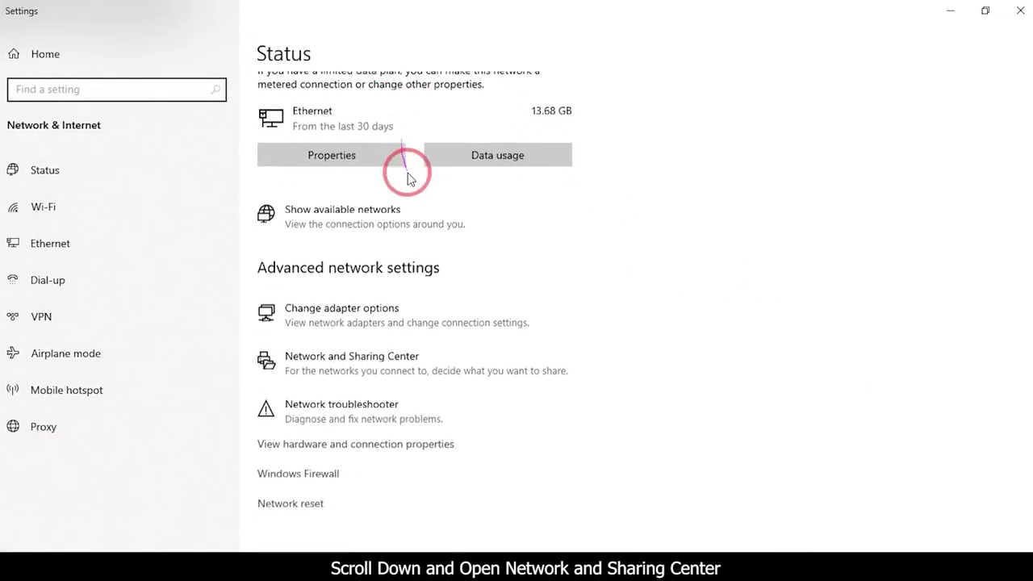
pyautogui.click(322, 348)
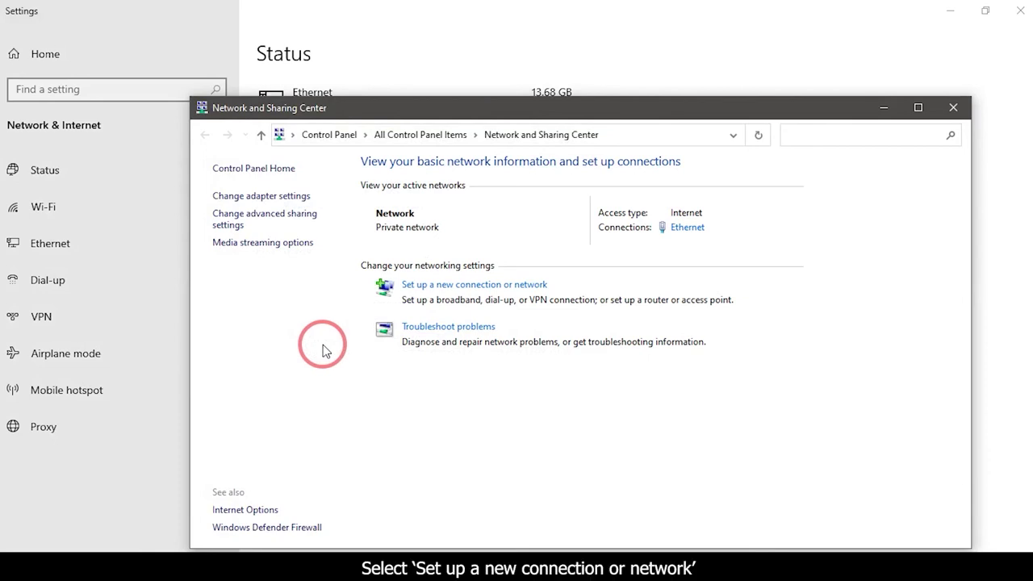
# Step: Start a new Connect to the Internet setup, choosing to set up a new connection anyway
pyautogui.click(454, 287)
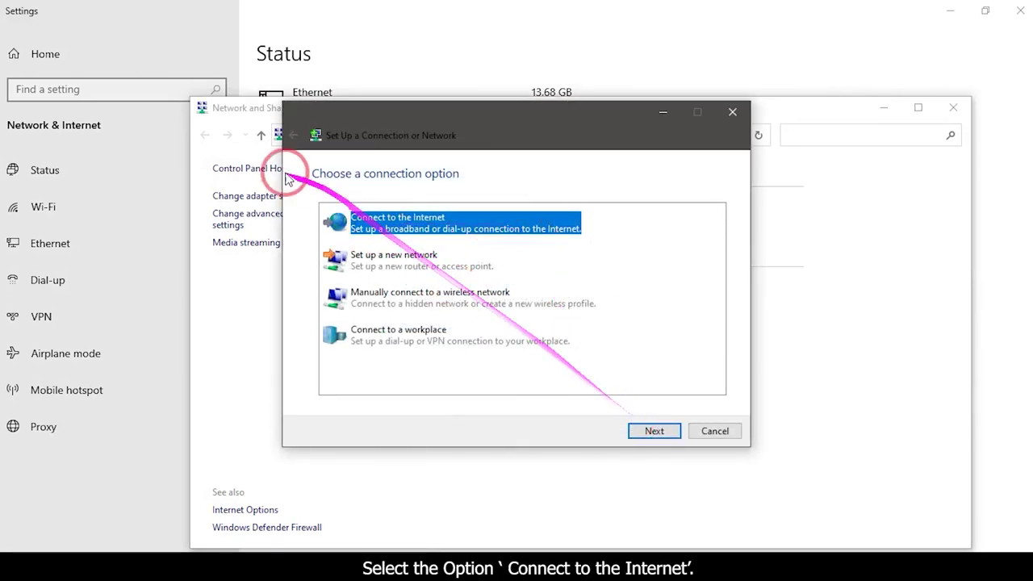
pyautogui.click(655, 432)
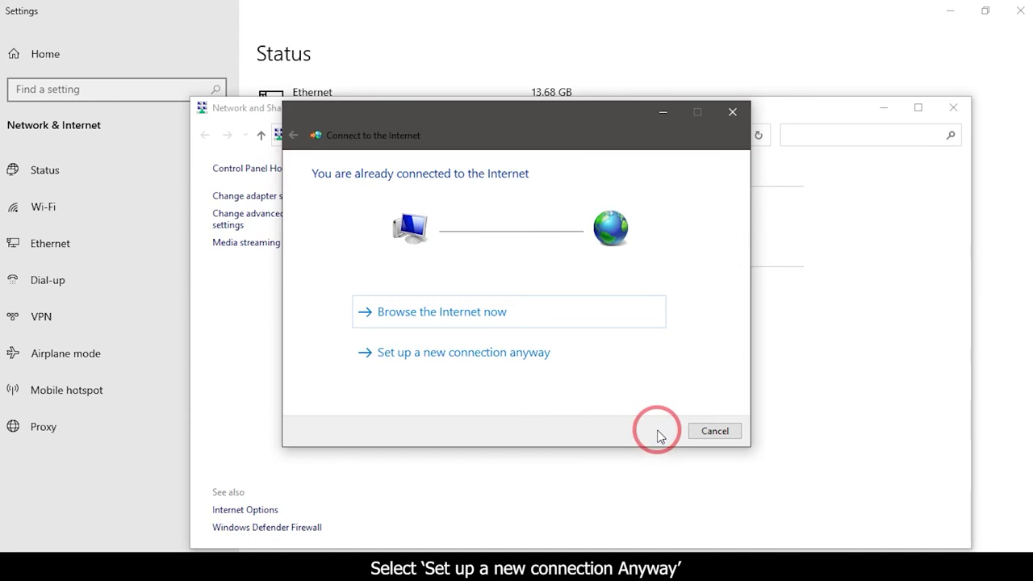
pyautogui.click(532, 369)
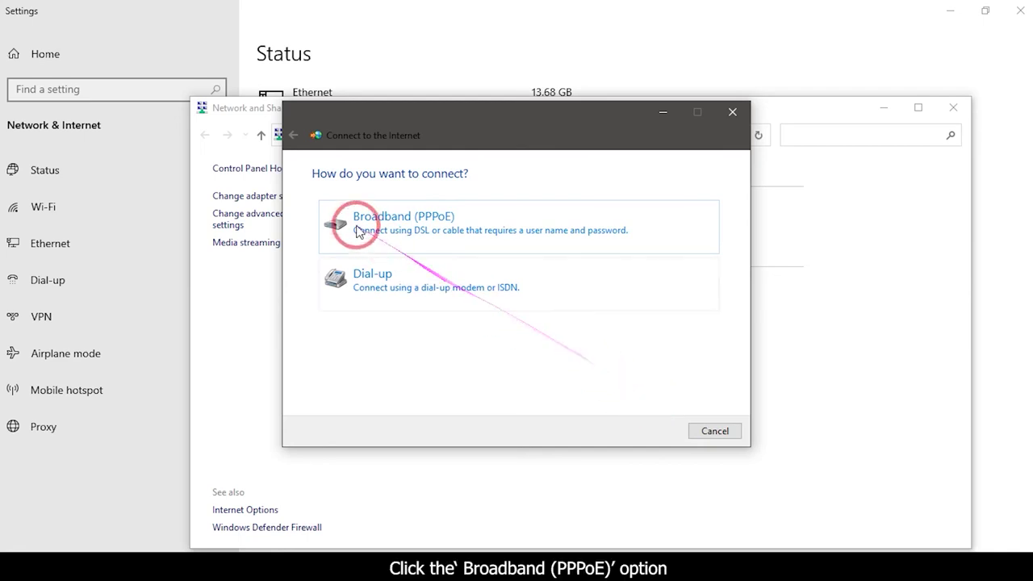
# Step: Create a Broadband (PPPoE) connection with the ISP user name and password, and connect
pyautogui.click(484, 245)
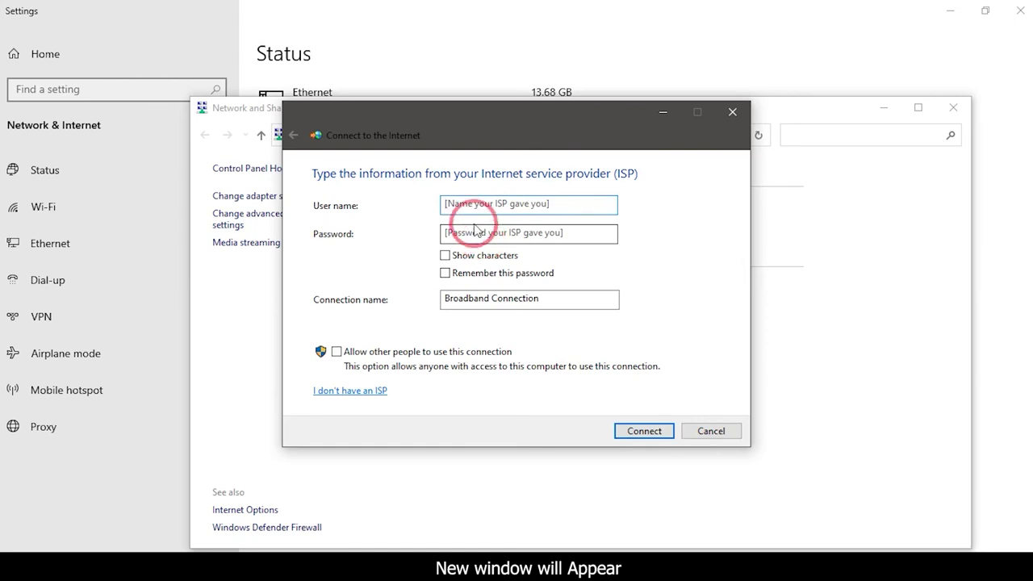
pyautogui.click(460, 203)
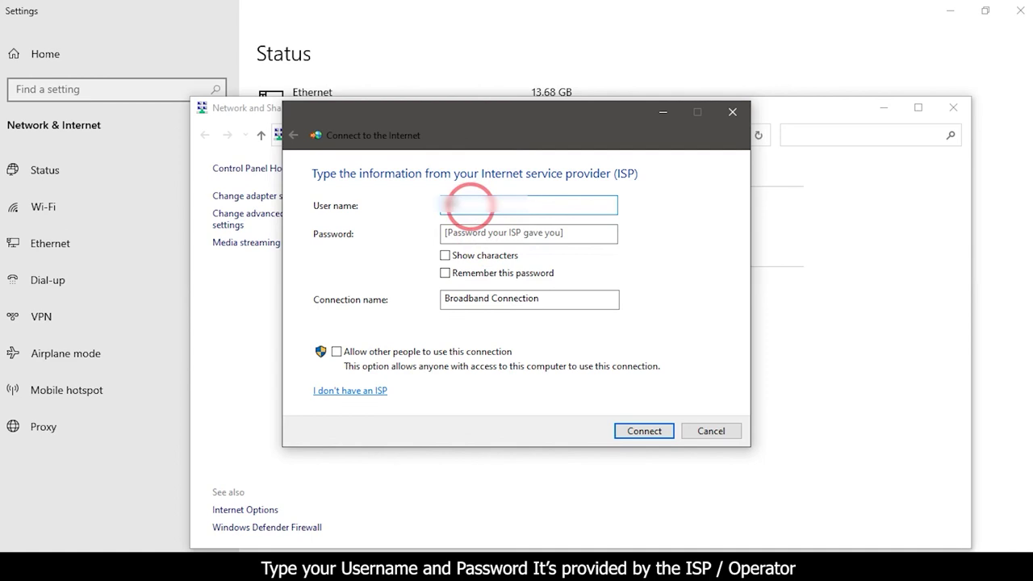
pyautogui.click(468, 233)
pyautogui.write('p')
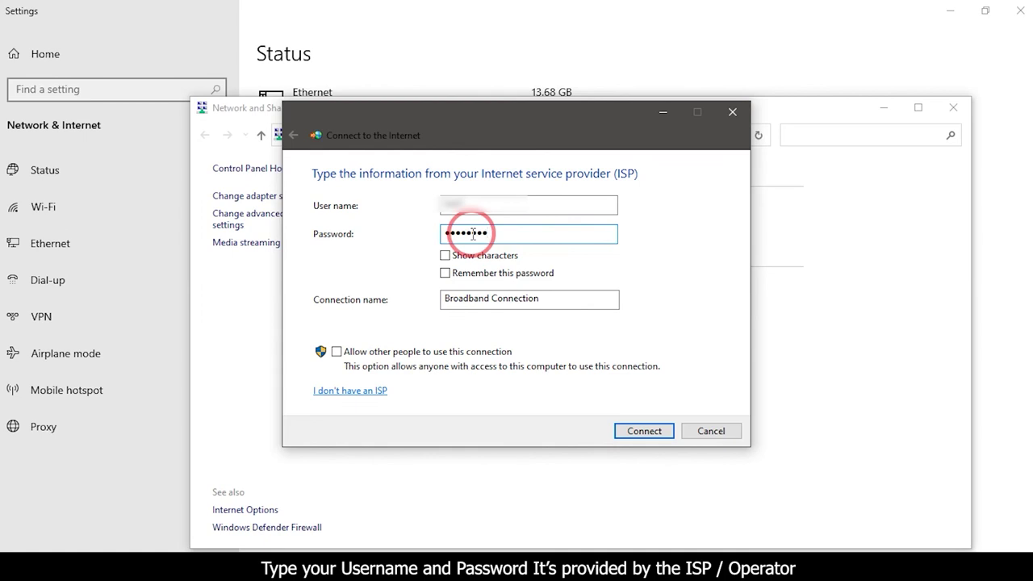
pyautogui.click(644, 432)
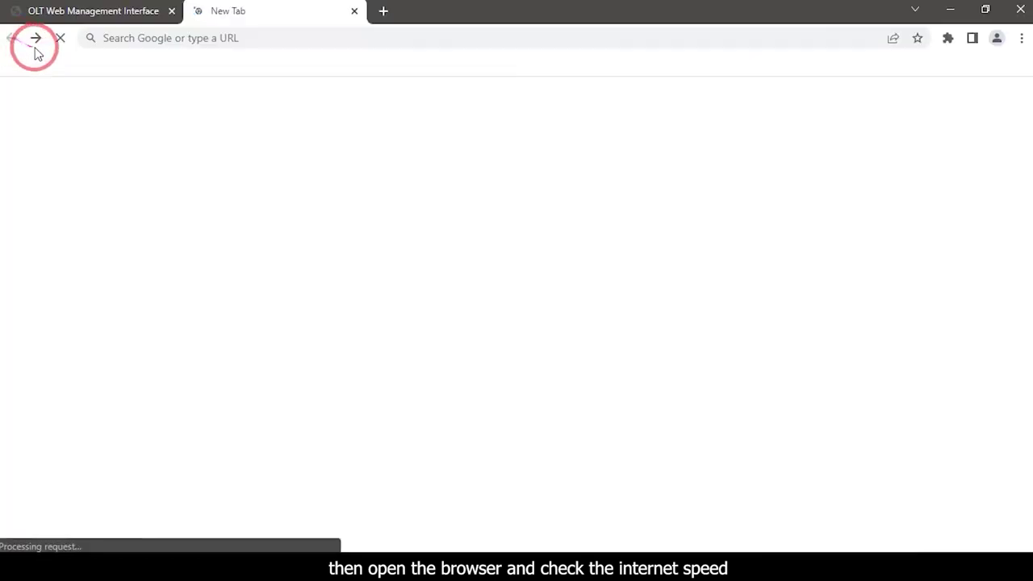
# Step: Load Speedtest by Ookla at speedtest.net and start the speed test with GO
pyautogui.click(173, 43)
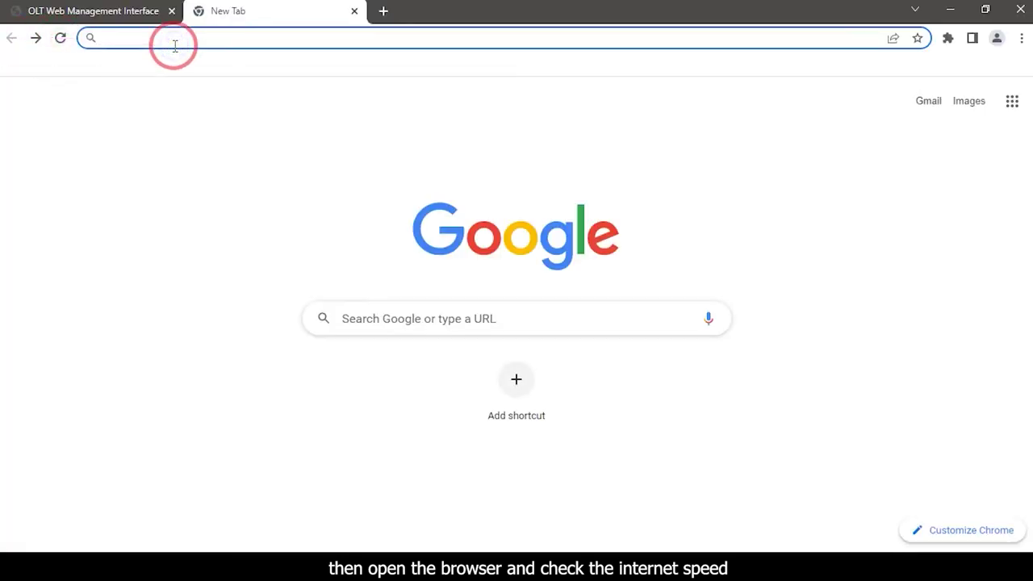
pyautogui.write('speedtest.net')
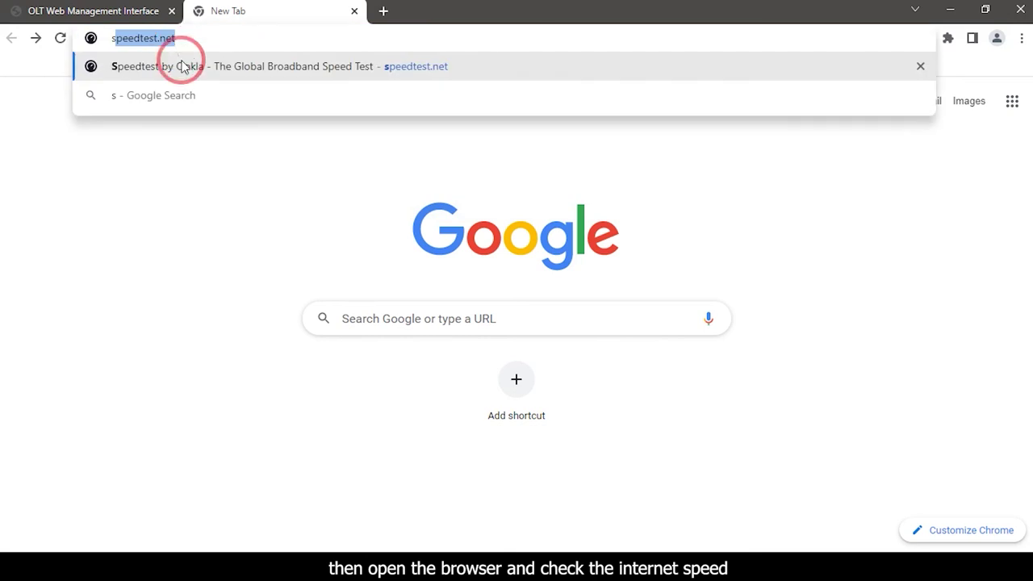
pyautogui.click(182, 64)
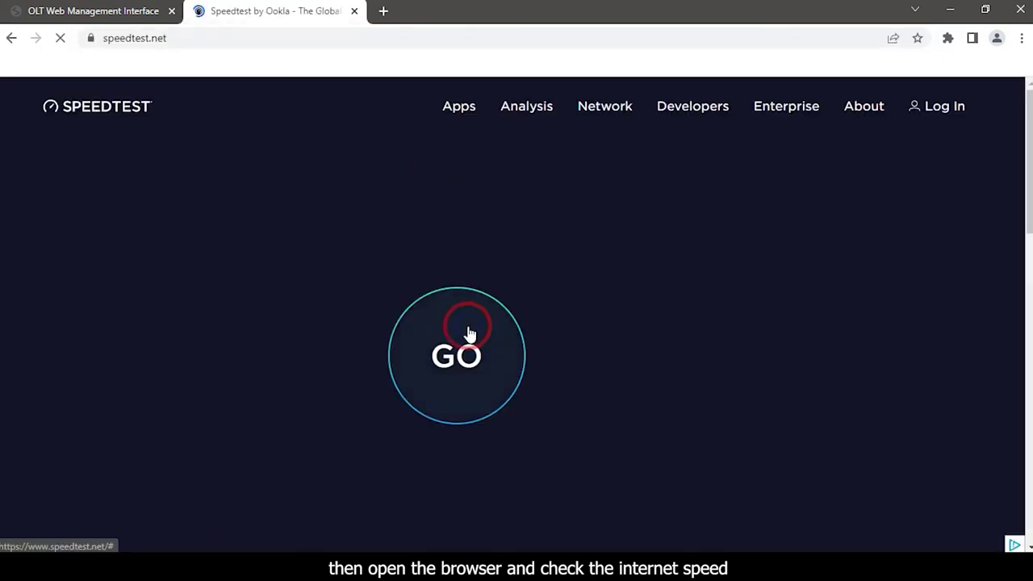
pyautogui.click(467, 332)
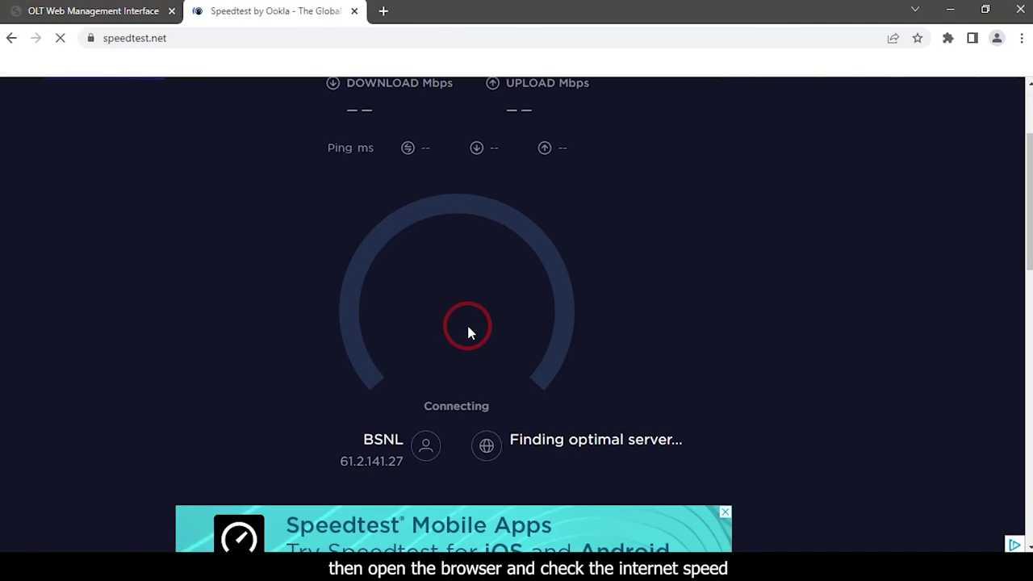